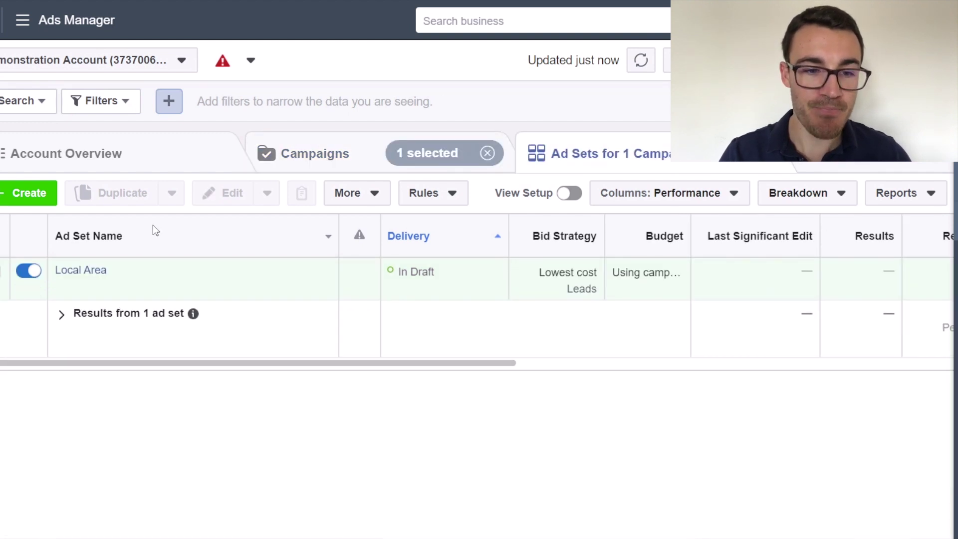
# Show the Local Area ad set's ads and select the Placeholder ad.
pyautogui.click(90, 267)
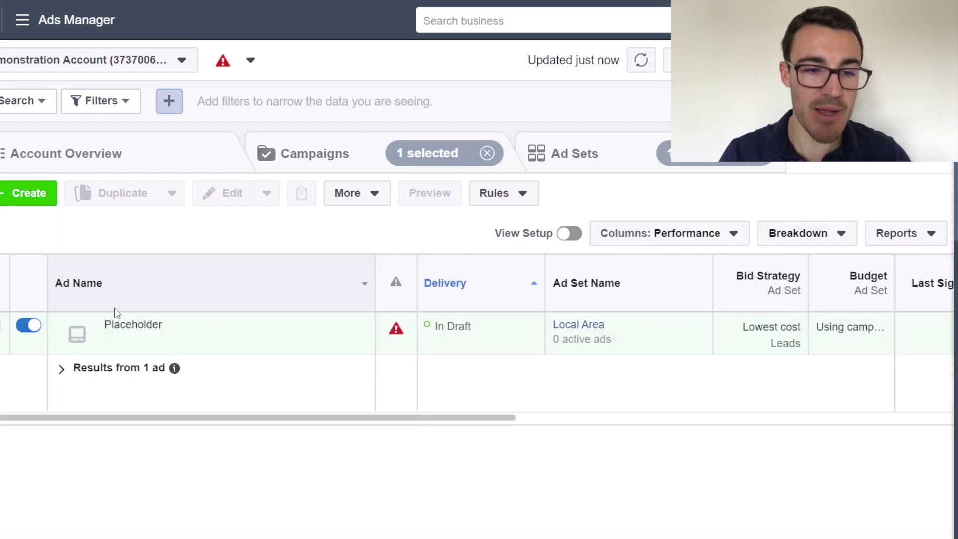
pyautogui.click(2, 335)
# Edit the Placeholder ad and scroll down to its image section.
pyautogui.click(243, 195)
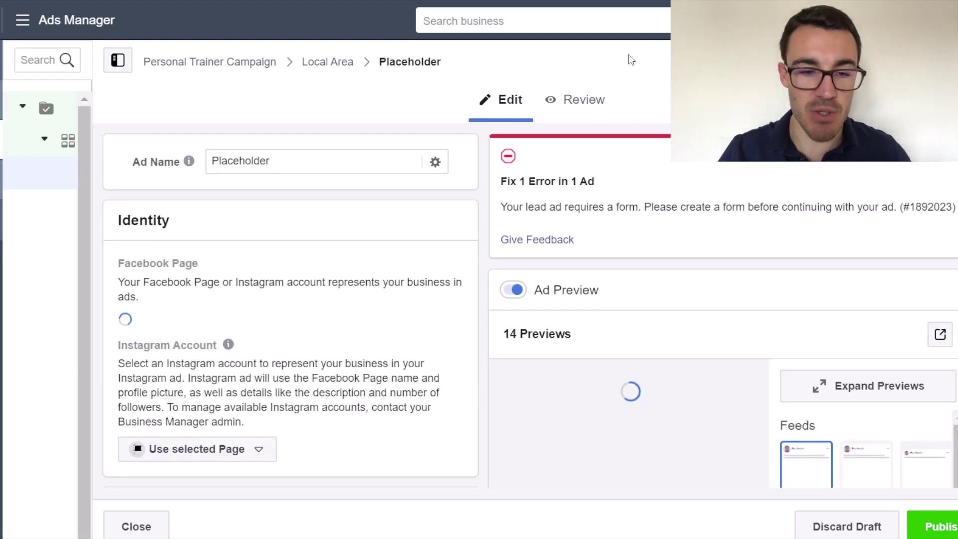
pyautogui.scroll(-8, 396, 352)
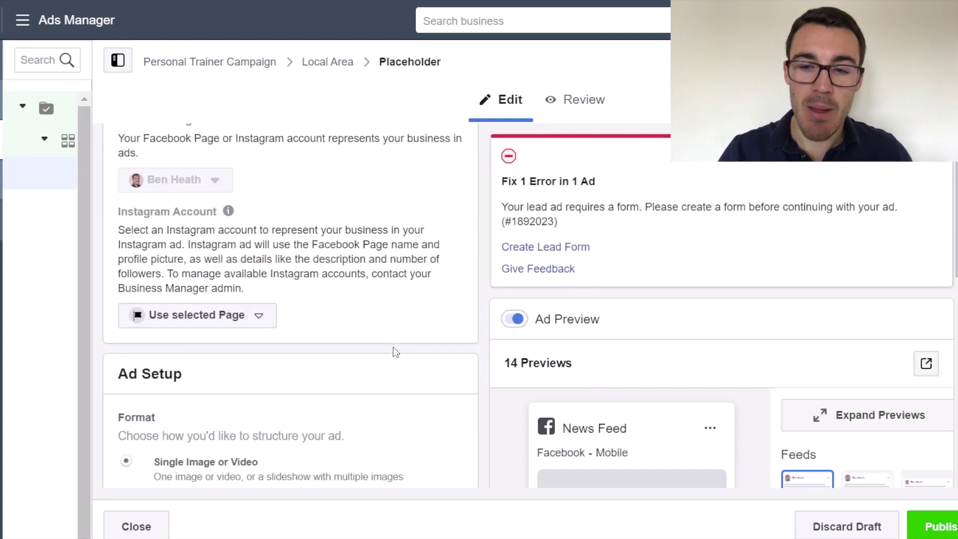
pyautogui.scroll(-5, 417, 378)
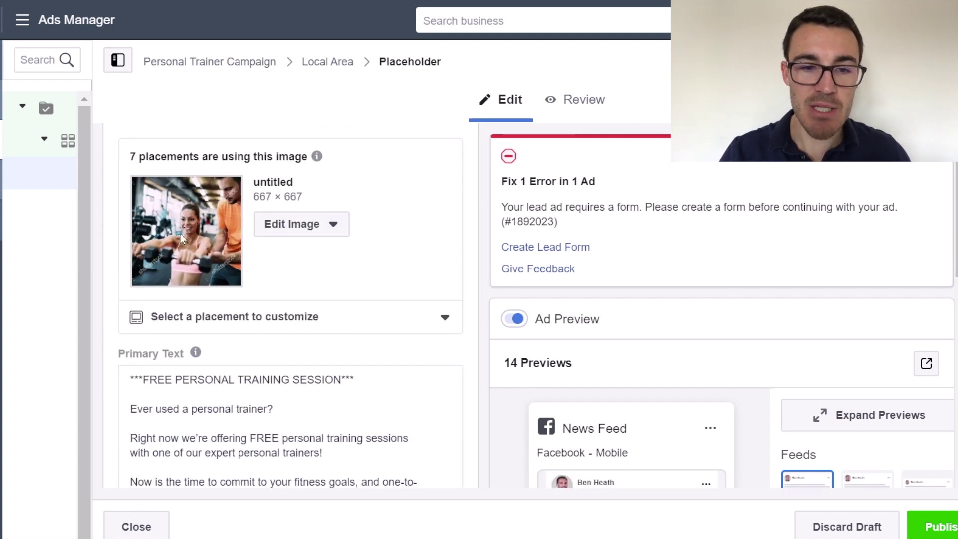
pyautogui.scroll(-3, 805, 301)
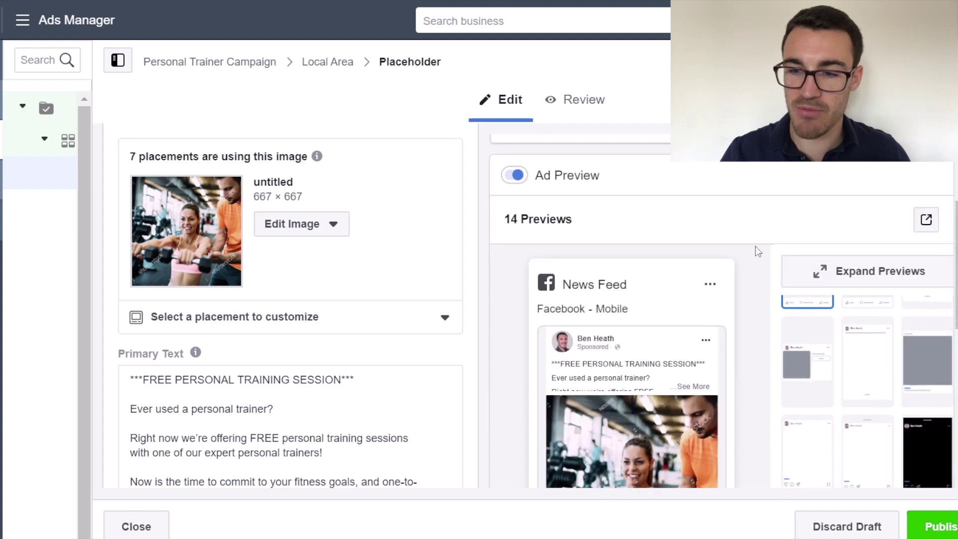
pyautogui.scroll(-3, 742, 204)
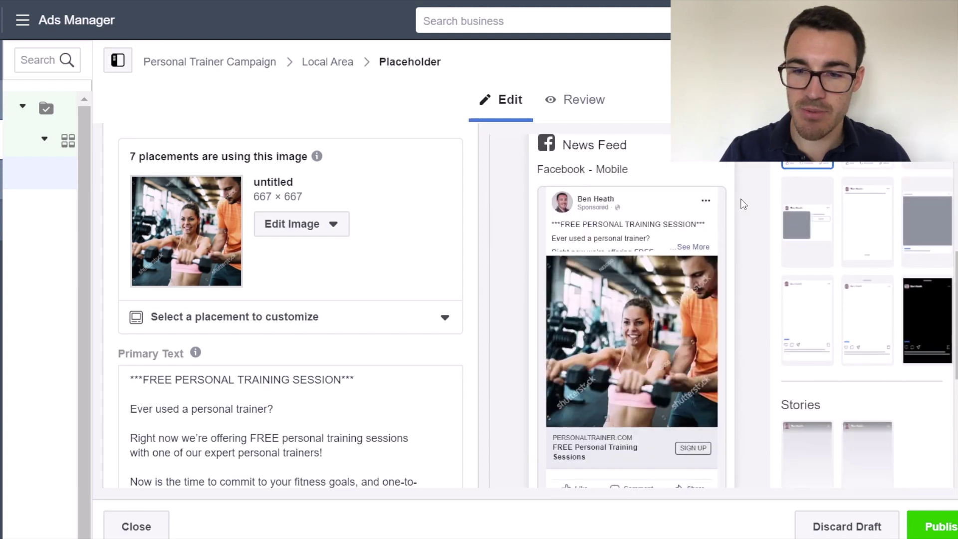
pyautogui.scroll(1, 513, 219)
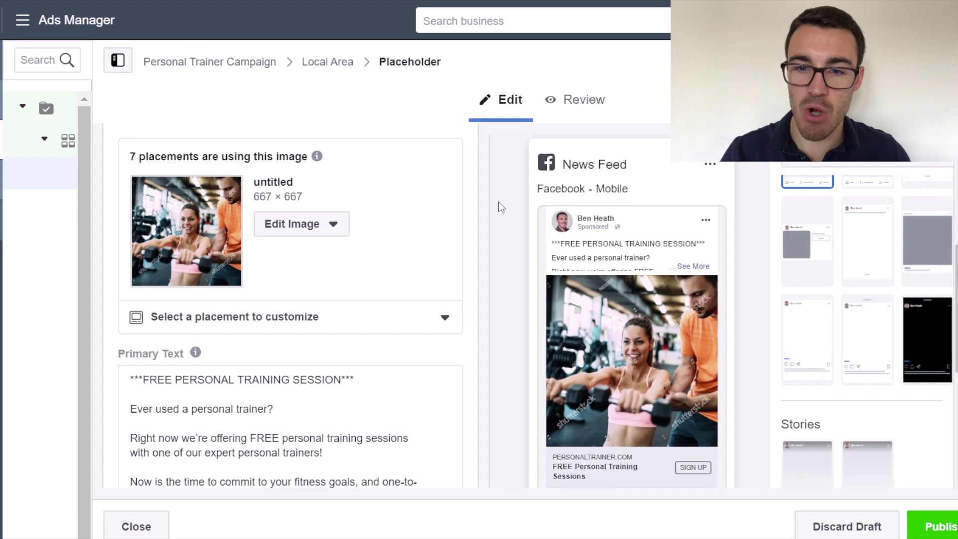
pyautogui.scroll(-1, 481, 262)
pyautogui.scroll(-1, 594, 295)
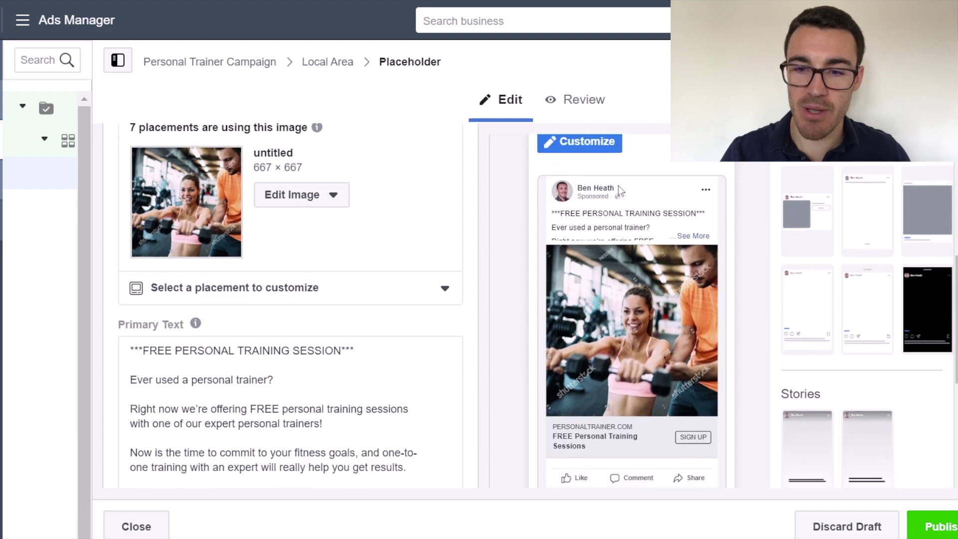
pyautogui.scroll(2, 866, 235)
# Preview the 667 × 667 image in desktop and mobile News Feed and Marketplace placements.
pyautogui.click(868, 232)
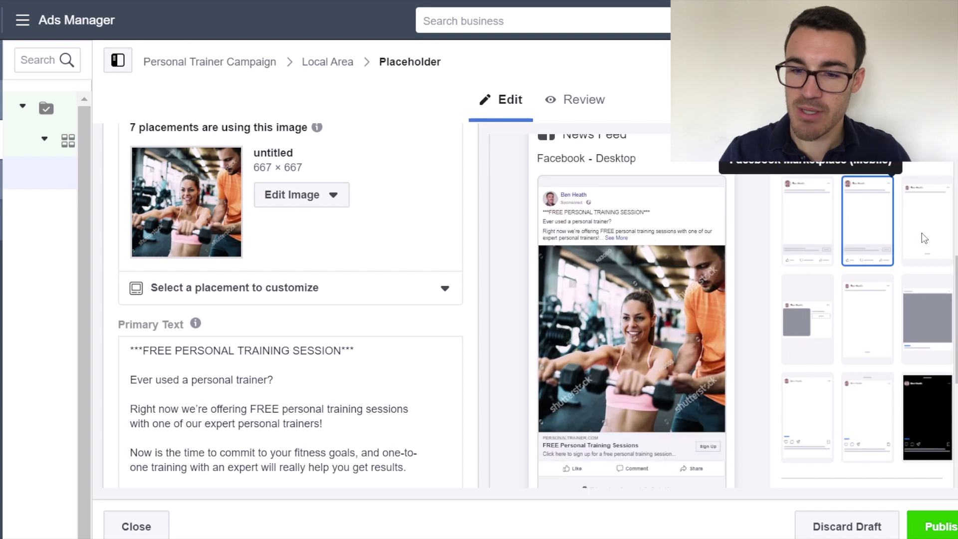
pyautogui.click(921, 233)
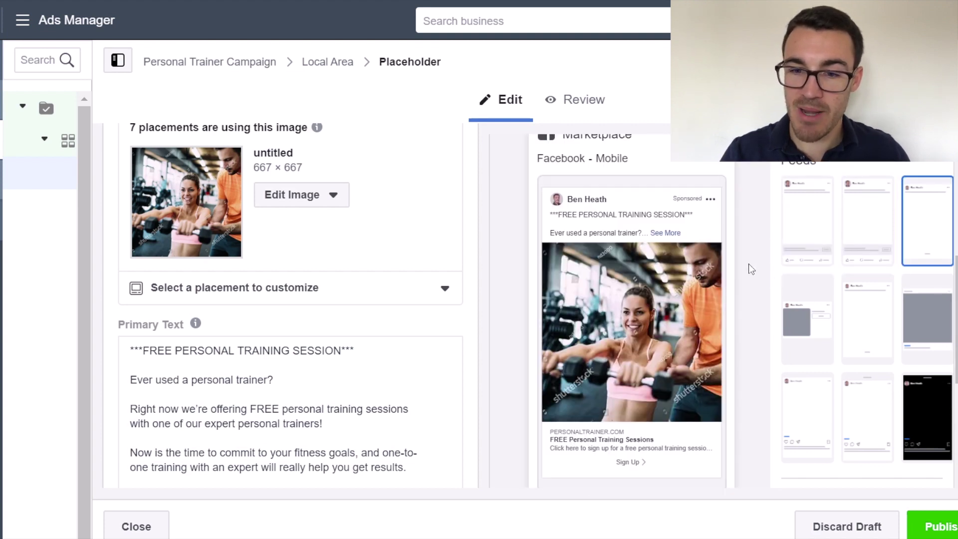
pyautogui.click(803, 223)
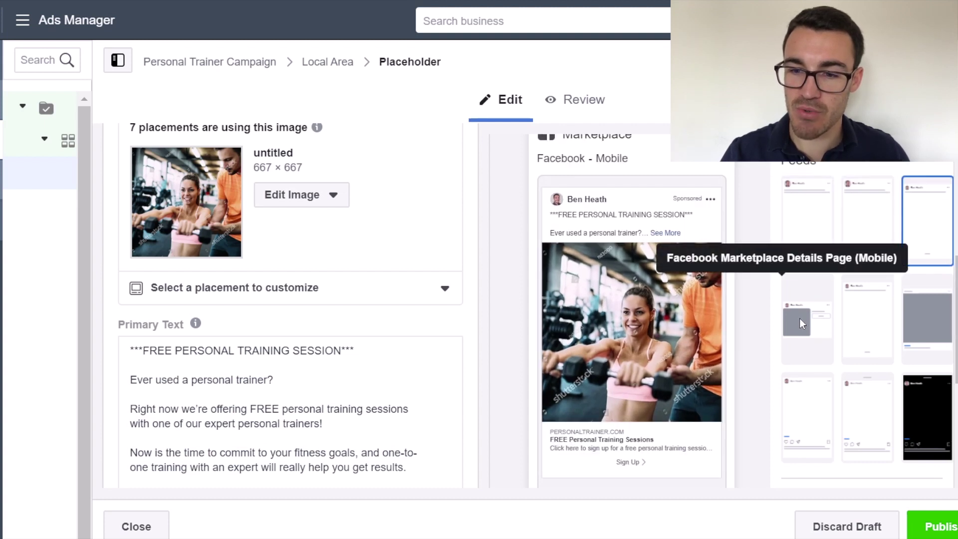
pyautogui.click(799, 318)
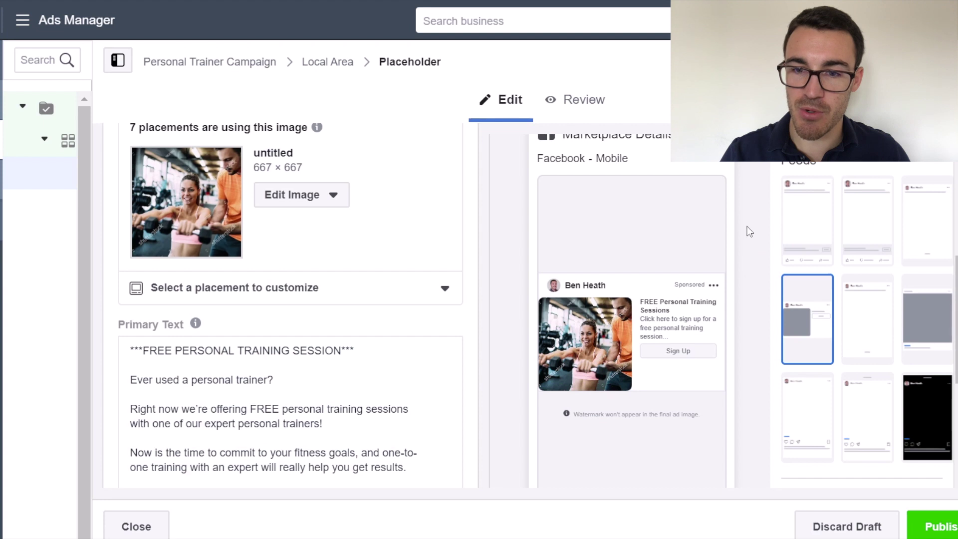
pyautogui.scroll(1, 747, 226)
pyautogui.moveTo(695, 173)
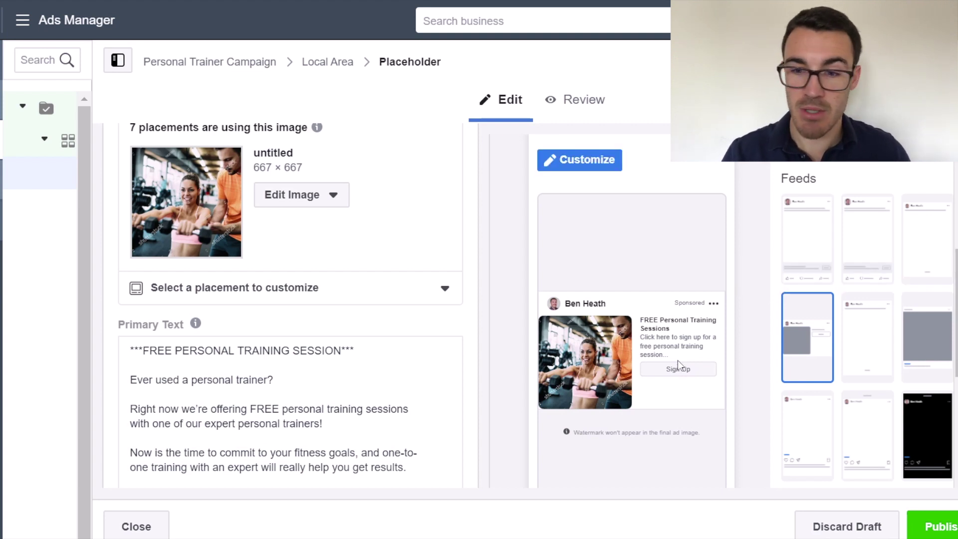
pyautogui.click(885, 355)
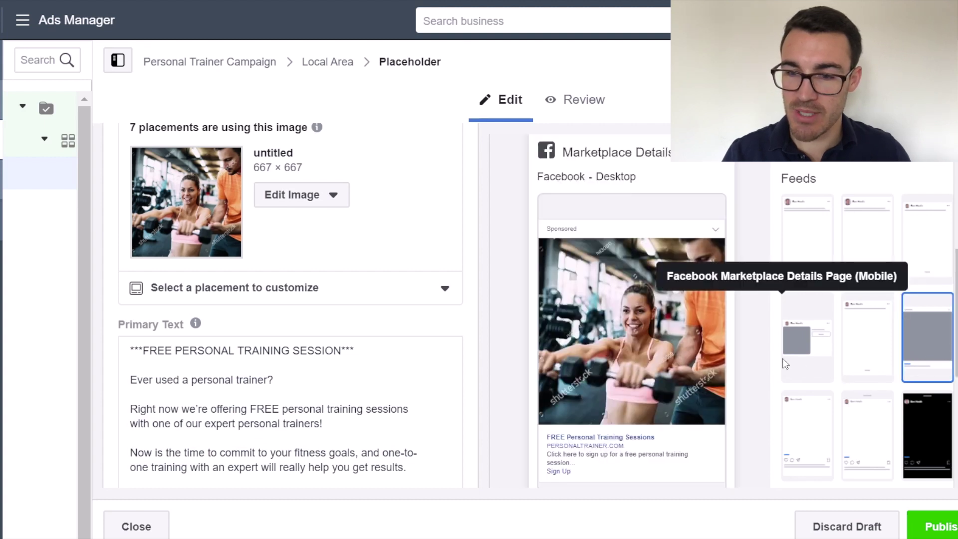
pyautogui.click(941, 353)
pyautogui.scroll(-1, 801, 392)
pyautogui.click(801, 391)
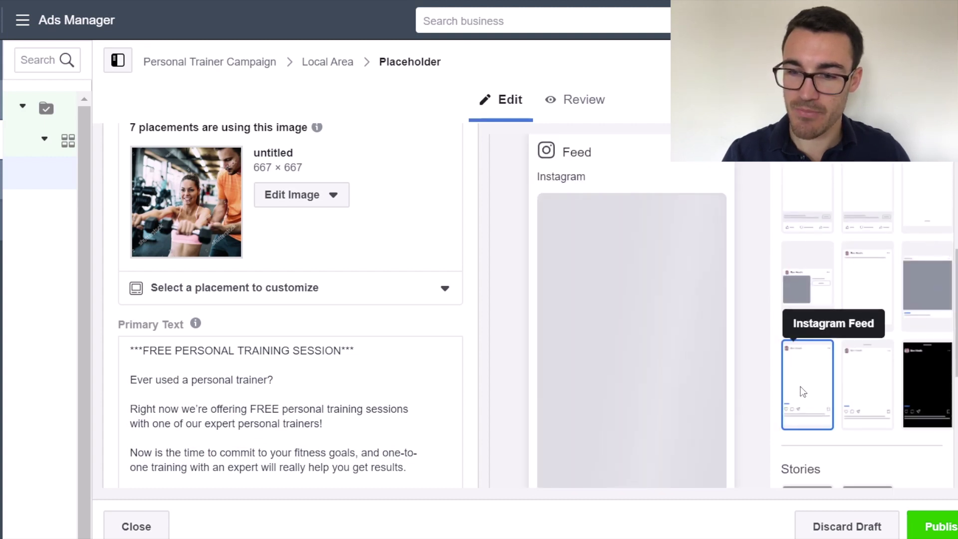
pyautogui.scroll(-1, 678, 314)
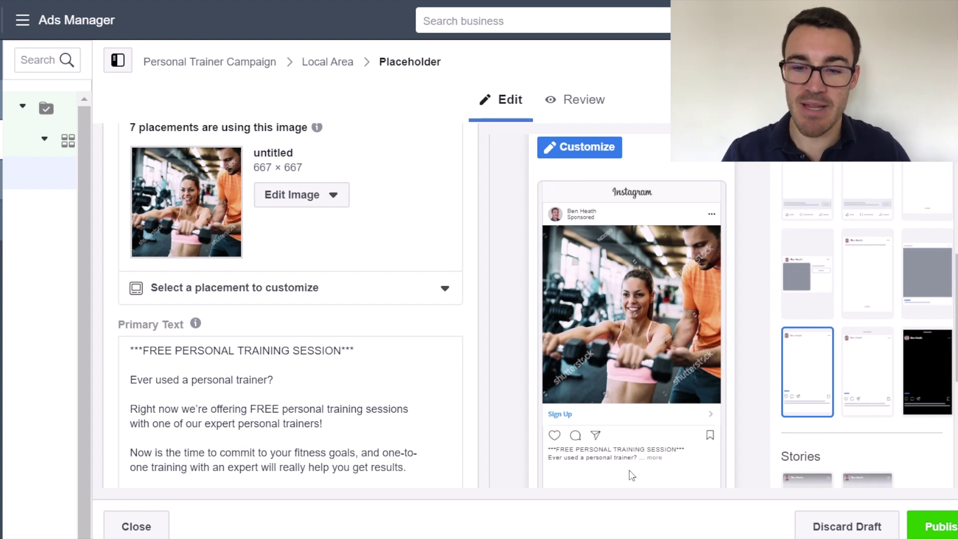
pyautogui.click(882, 370)
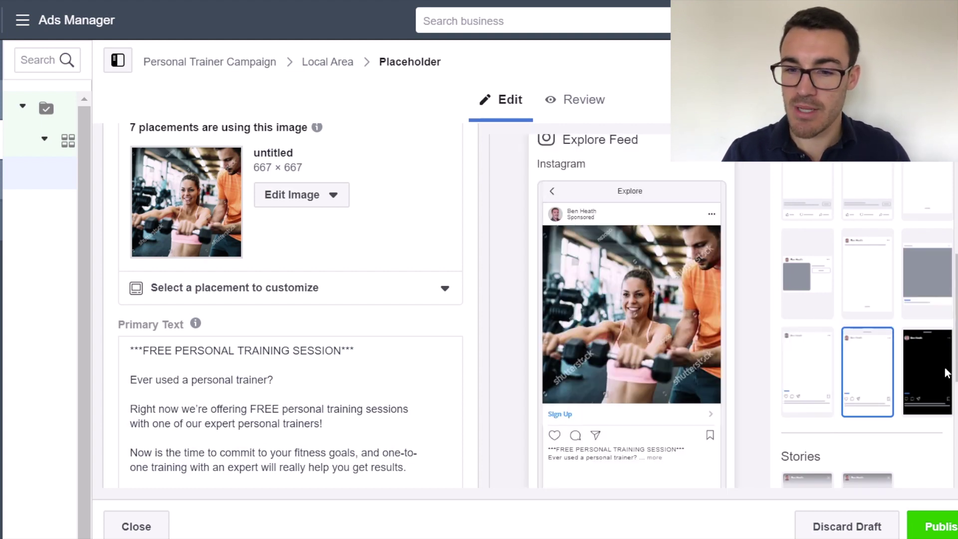
pyautogui.click(939, 381)
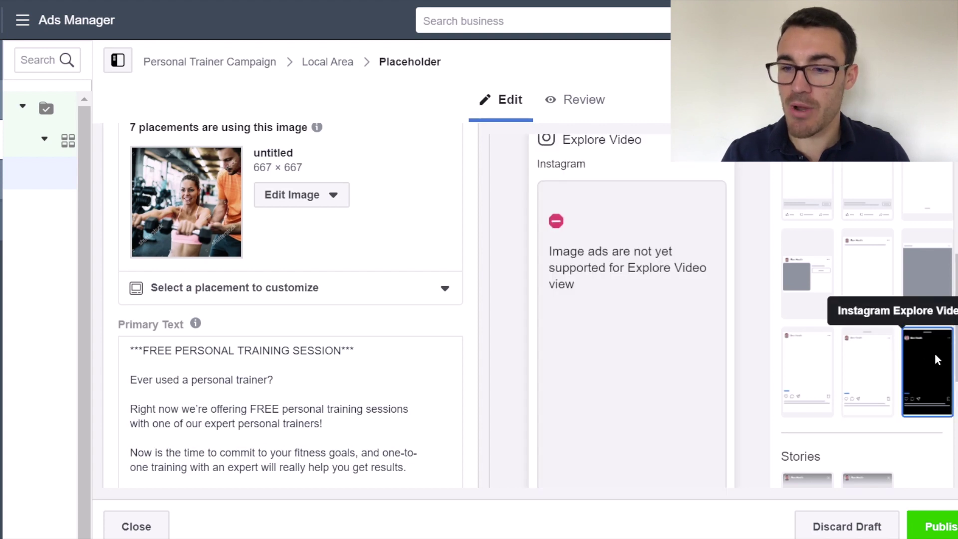
pyautogui.scroll(-2, 875, 305)
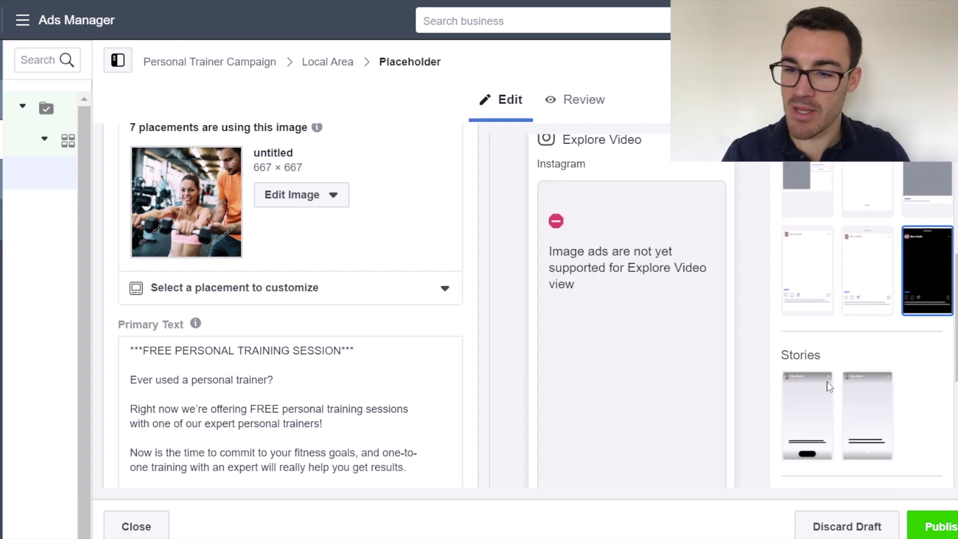
pyautogui.click(826, 382)
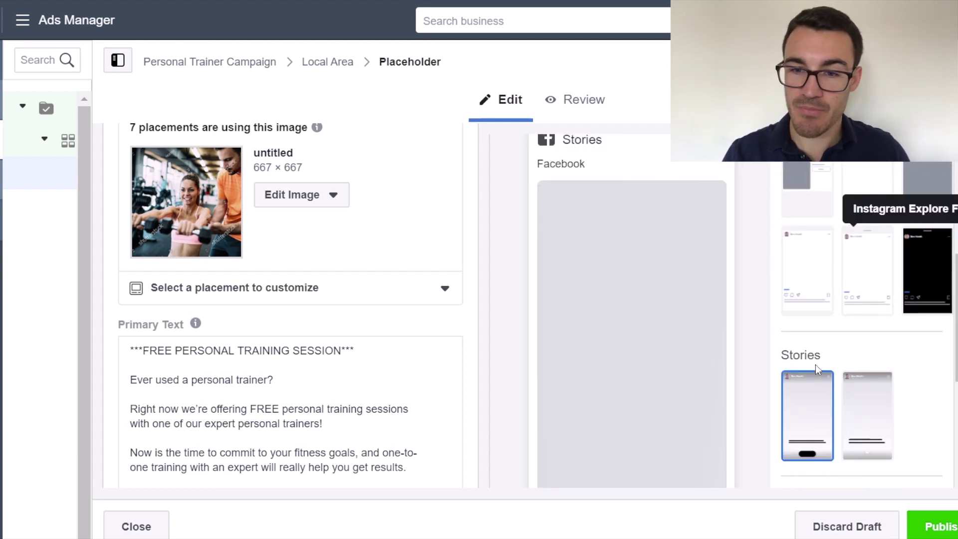
pyautogui.scroll(-1, 762, 333)
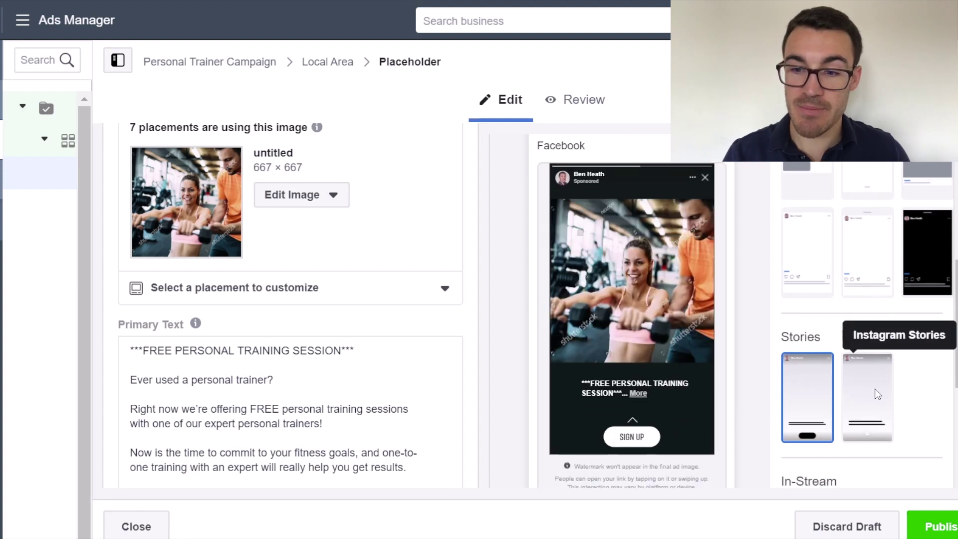
pyautogui.click(883, 272)
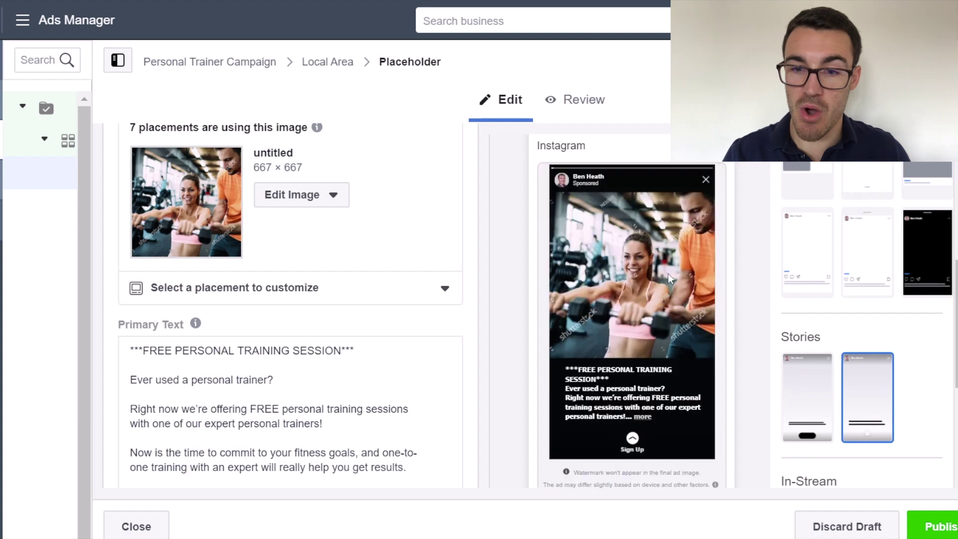
pyautogui.scroll(-6, 783, 326)
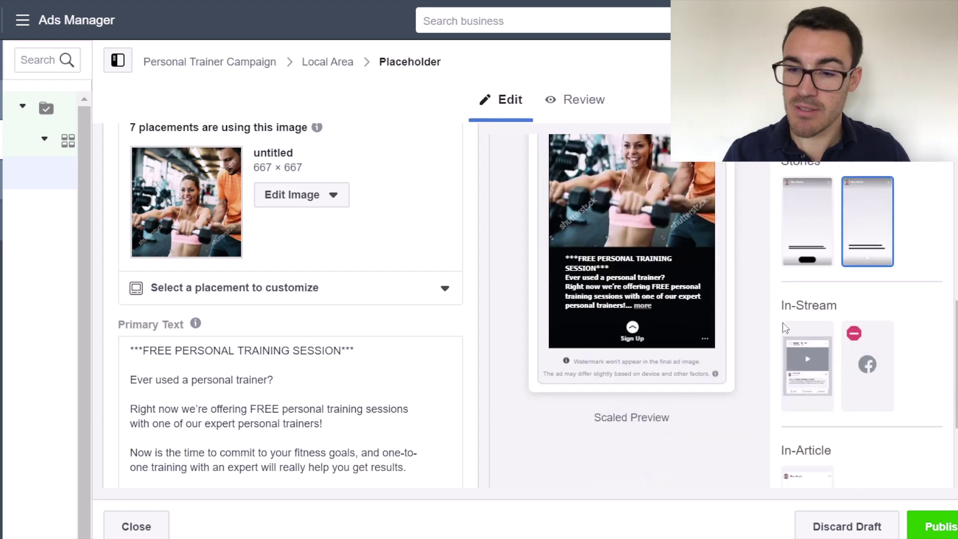
pyautogui.click(798, 384)
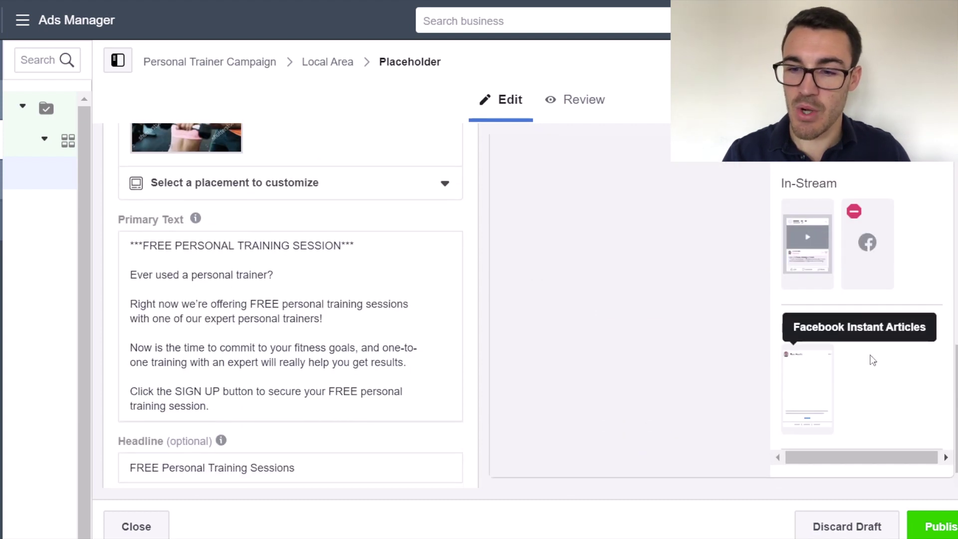
pyautogui.scroll(3, 733, 274)
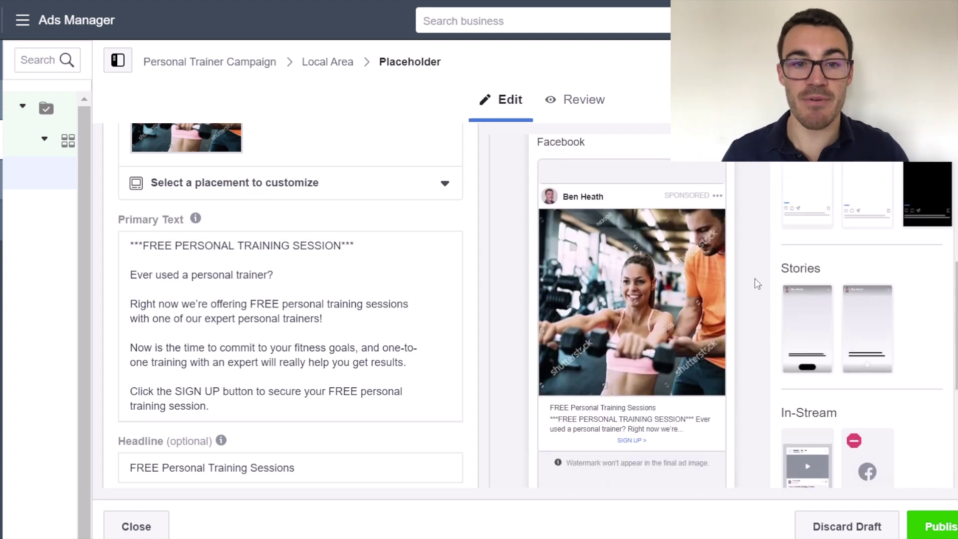
pyautogui.click(798, 313)
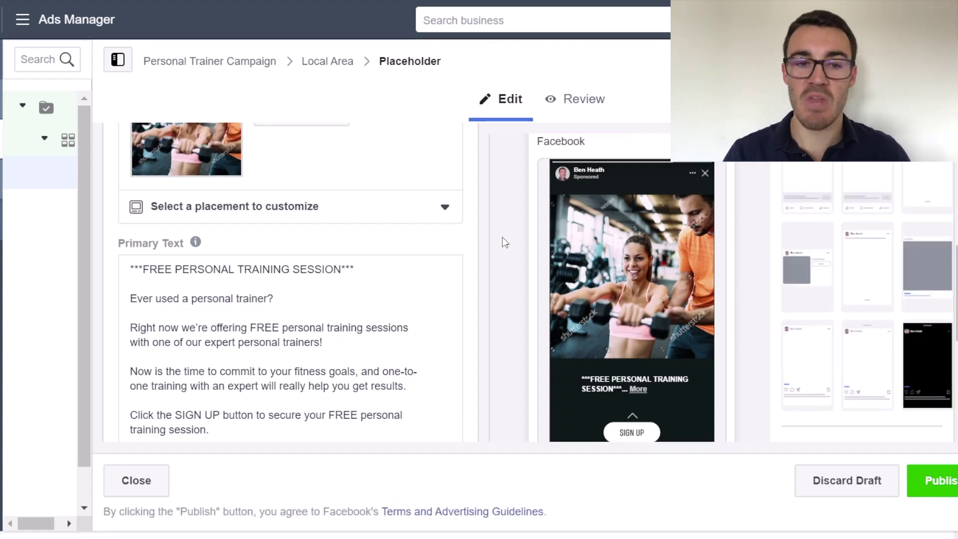
# Browse the placement groups and single placements, then choose Feeds to customize.
pyautogui.click(453, 206)
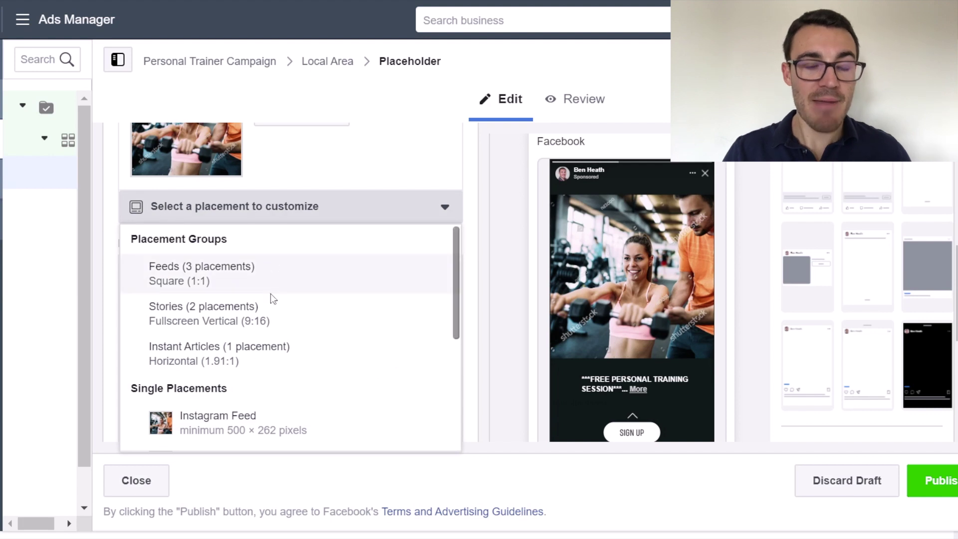
pyautogui.scroll(-1, 223, 259)
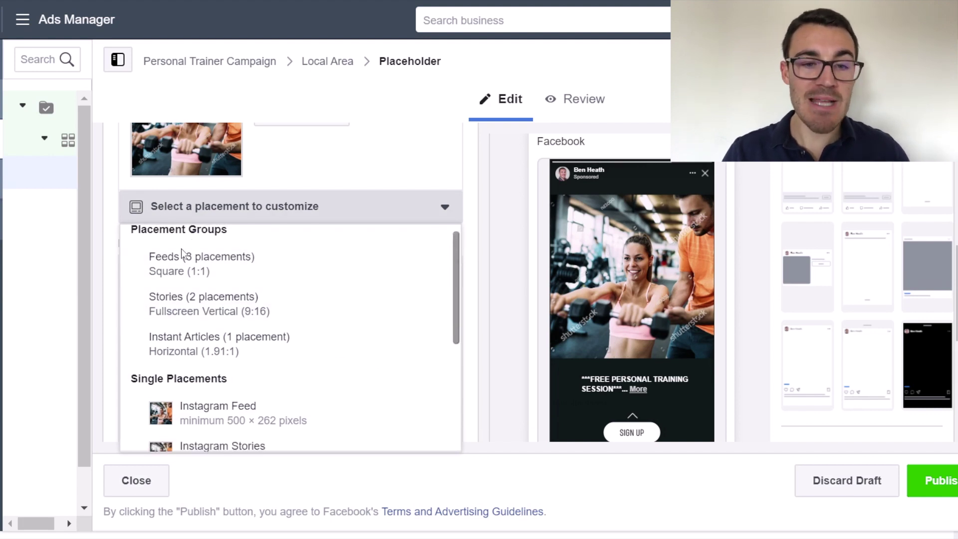
pyautogui.scroll(-3, 206, 302)
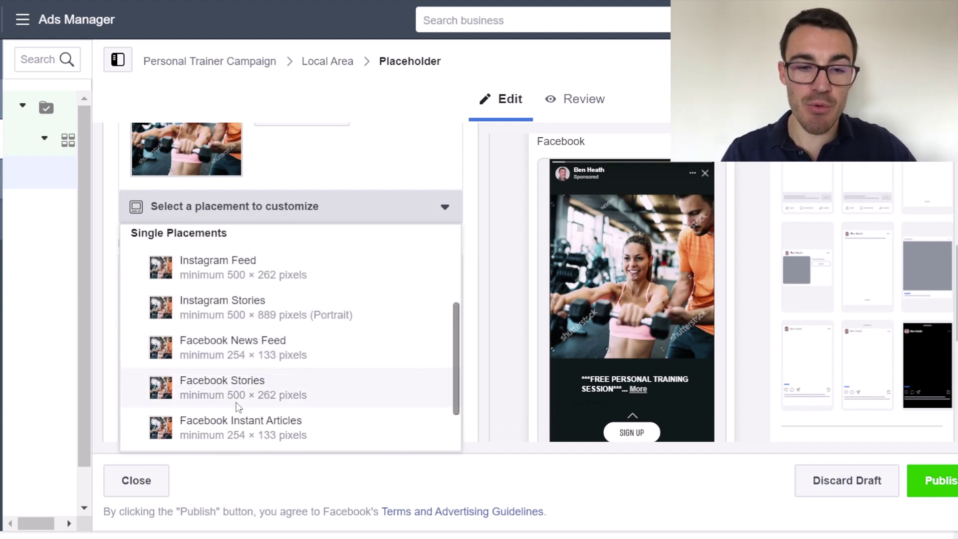
pyautogui.scroll(-2, 235, 406)
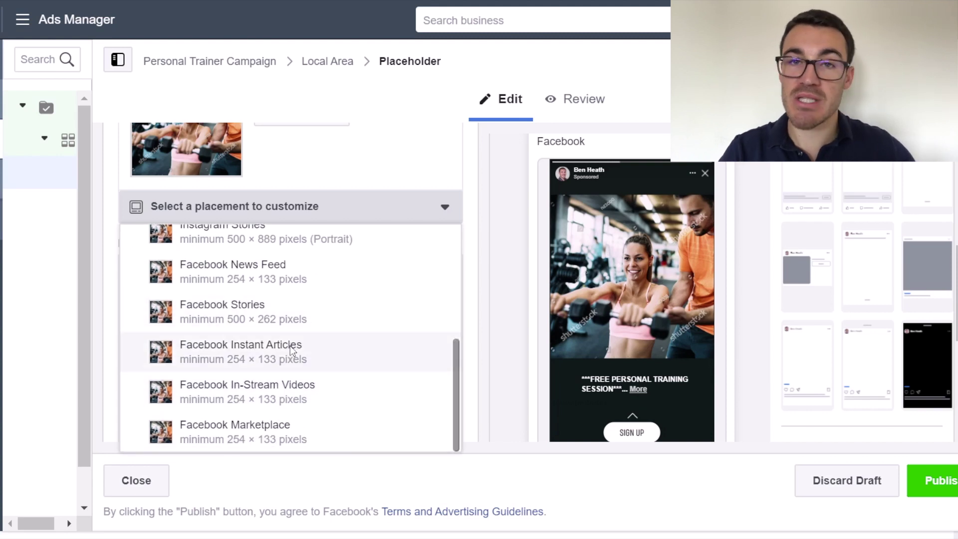
pyautogui.scroll(5, 292, 351)
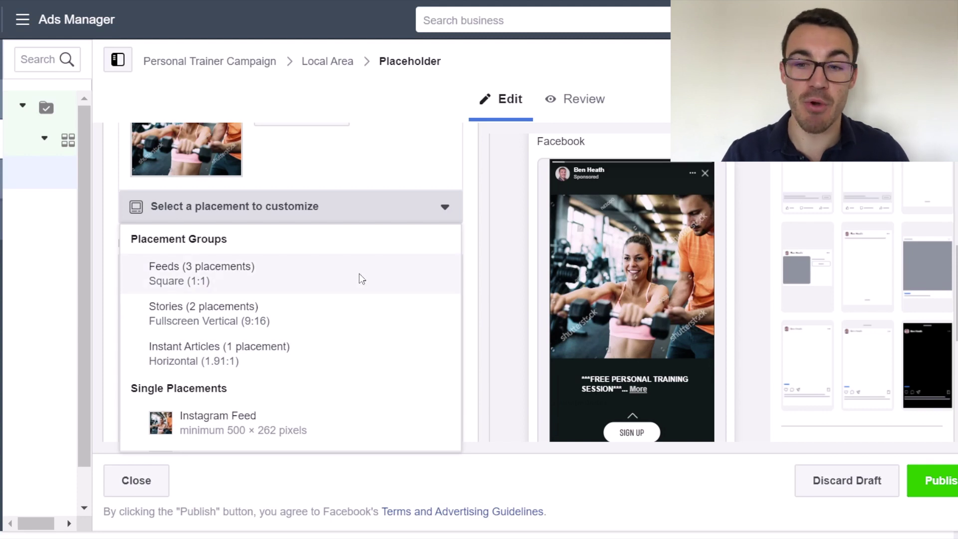
pyautogui.scroll(-2, 248, 378)
pyautogui.scroll(-1, 247, 377)
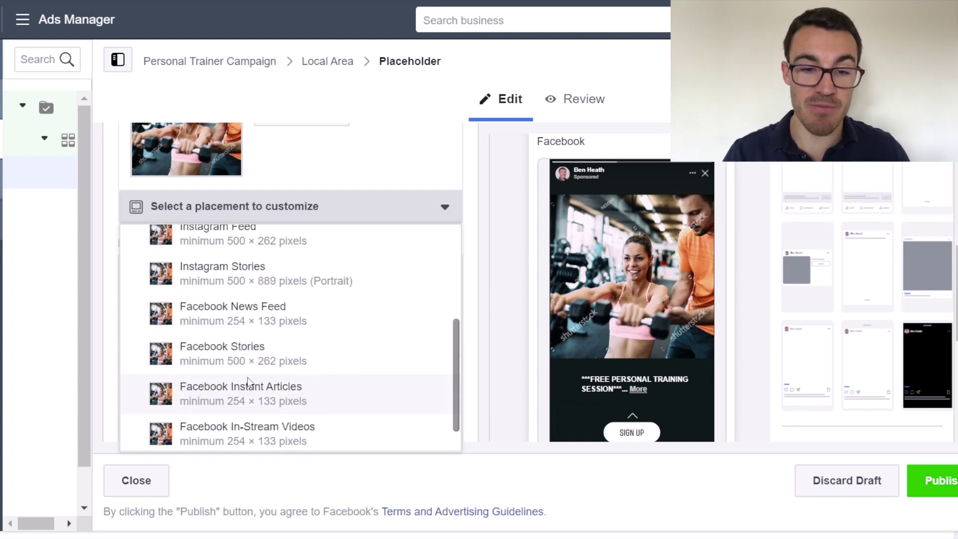
pyautogui.scroll(4, 249, 349)
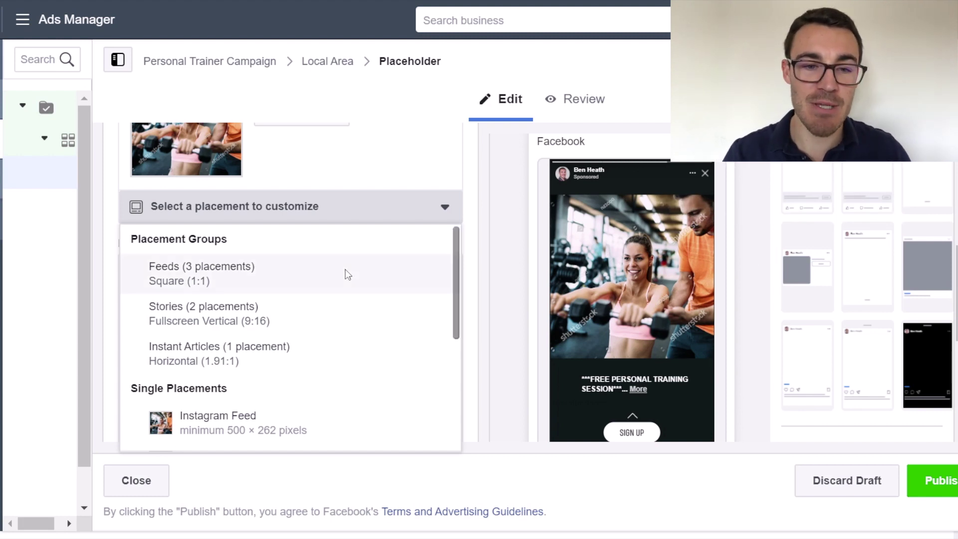
pyautogui.click(244, 274)
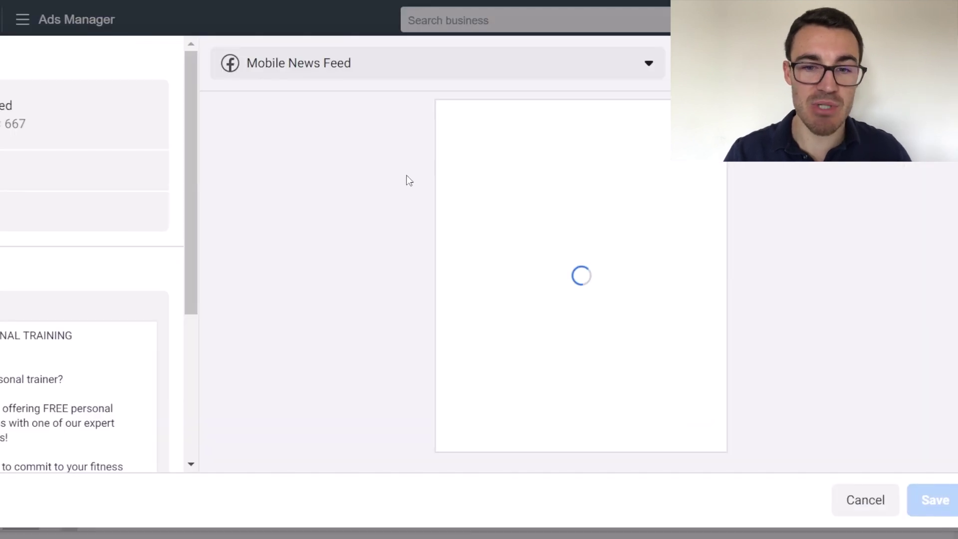
# Check the preview placement list, keeping the Mobile News Feed preview unchanged.
pyautogui.click(346, 71)
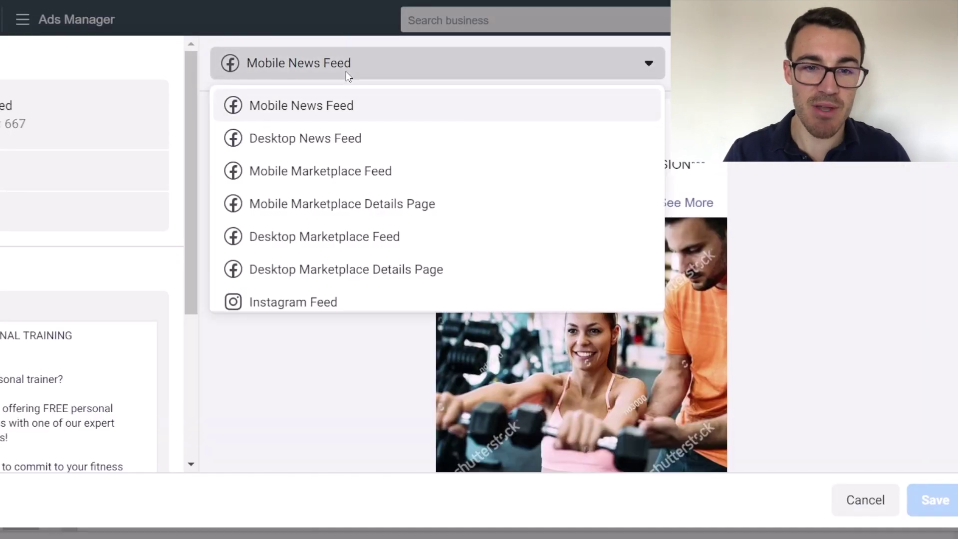
pyautogui.scroll(-1, 330, 184)
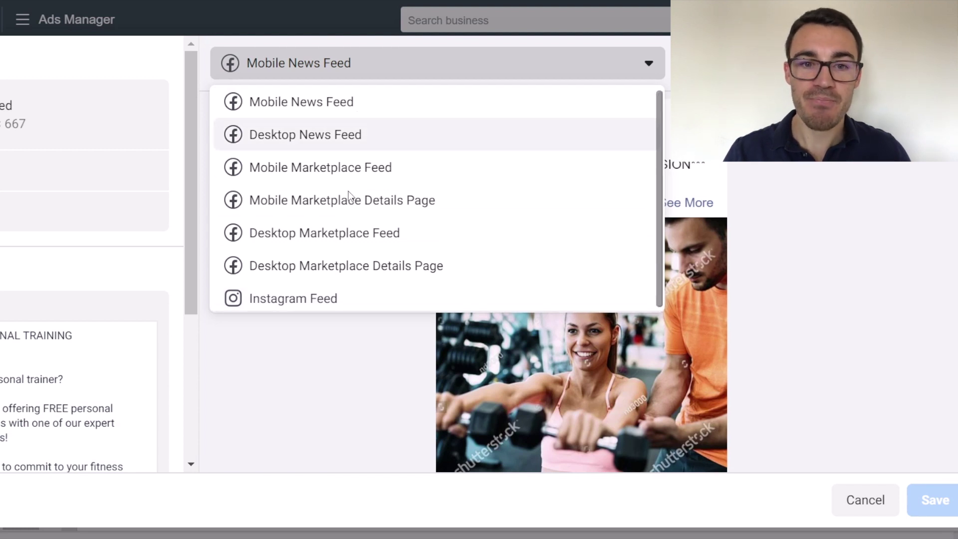
pyautogui.click(335, 382)
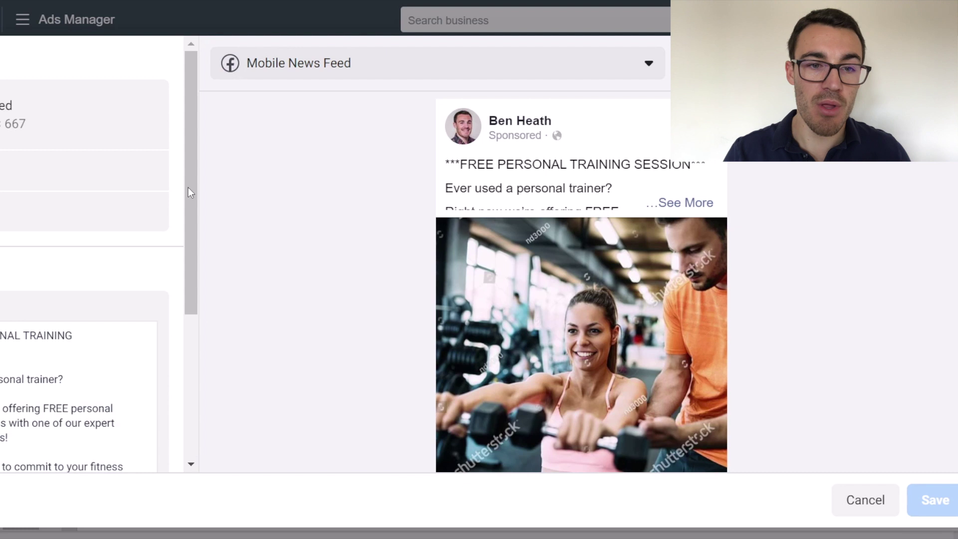
pyautogui.click(324, 60)
pyautogui.click(328, 384)
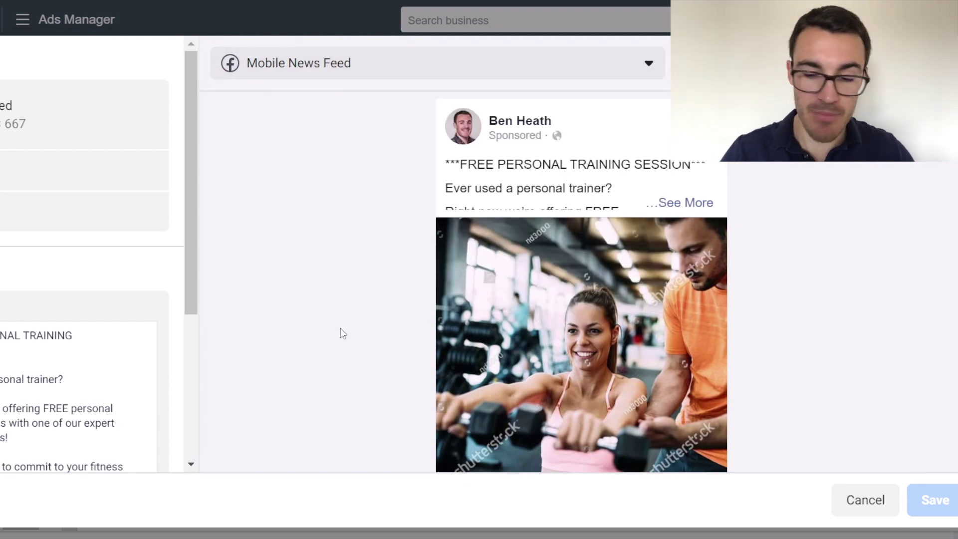
# Zoom the page out to fit the editor and open Change Media for the Feeds image.
pyautogui.hotkey('ctrl', '-')
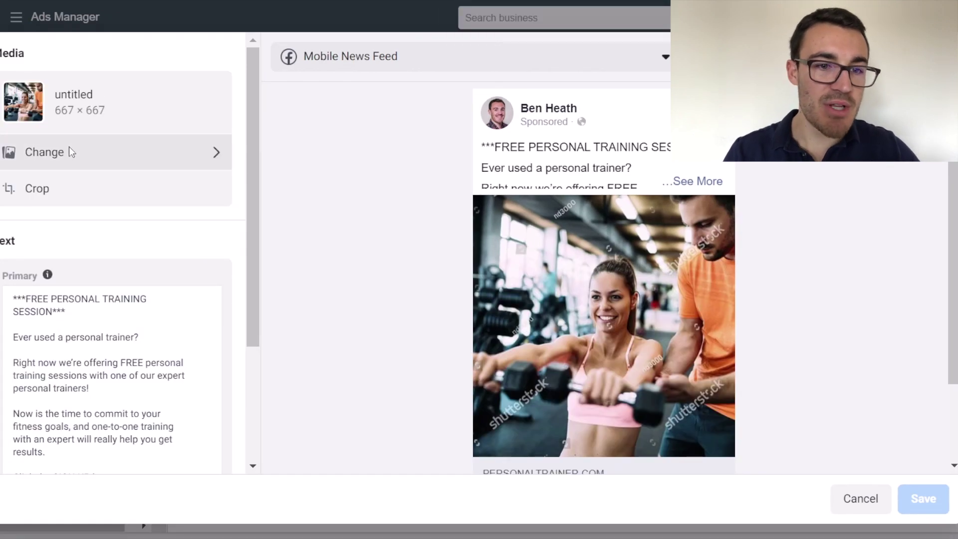
pyautogui.scroll(-2, 569, 254)
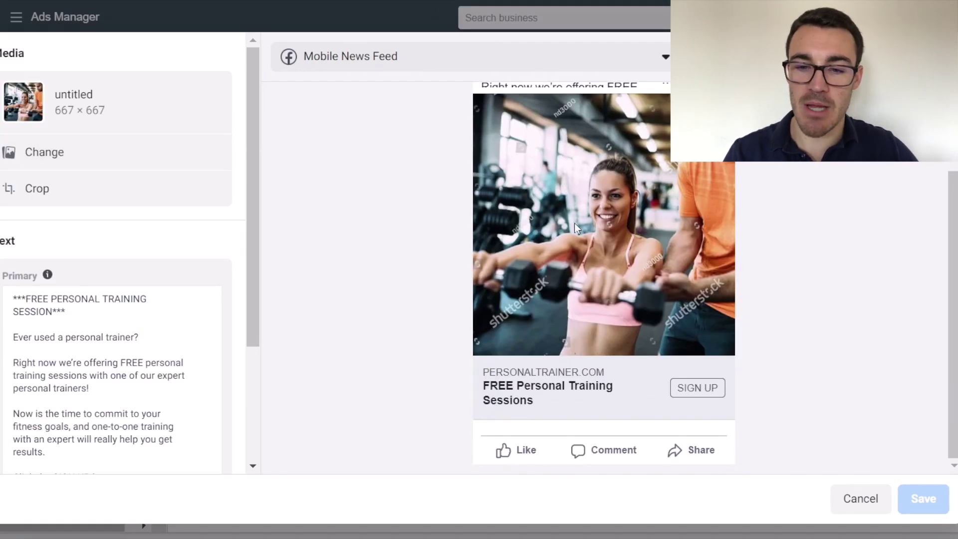
pyautogui.scroll(1, 625, 306)
pyautogui.scroll(2, 597, 158)
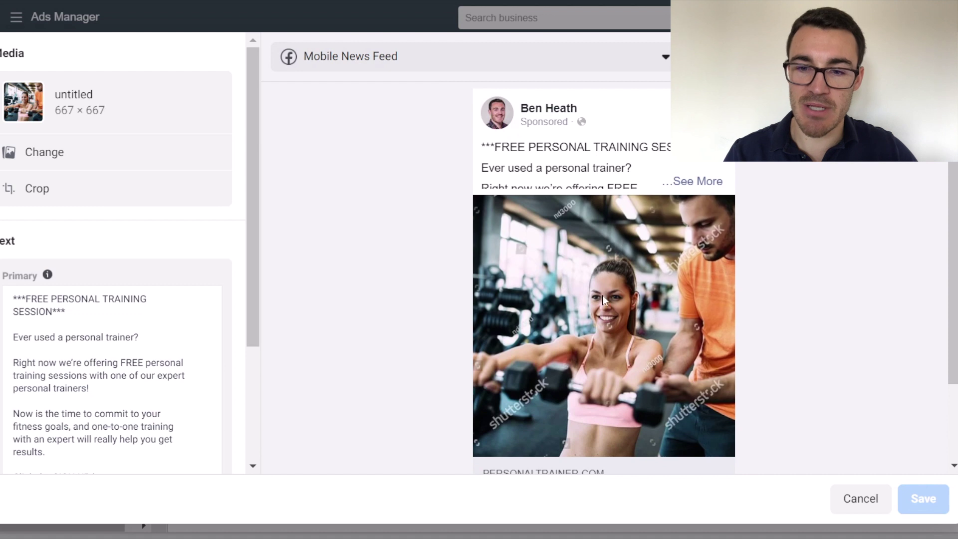
pyautogui.scroll(-2, 602, 294)
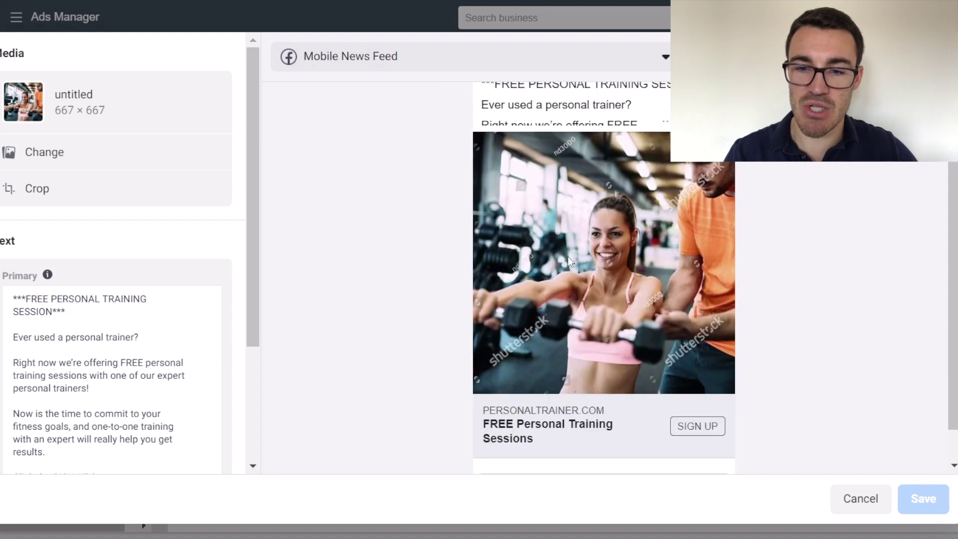
pyautogui.click(118, 150)
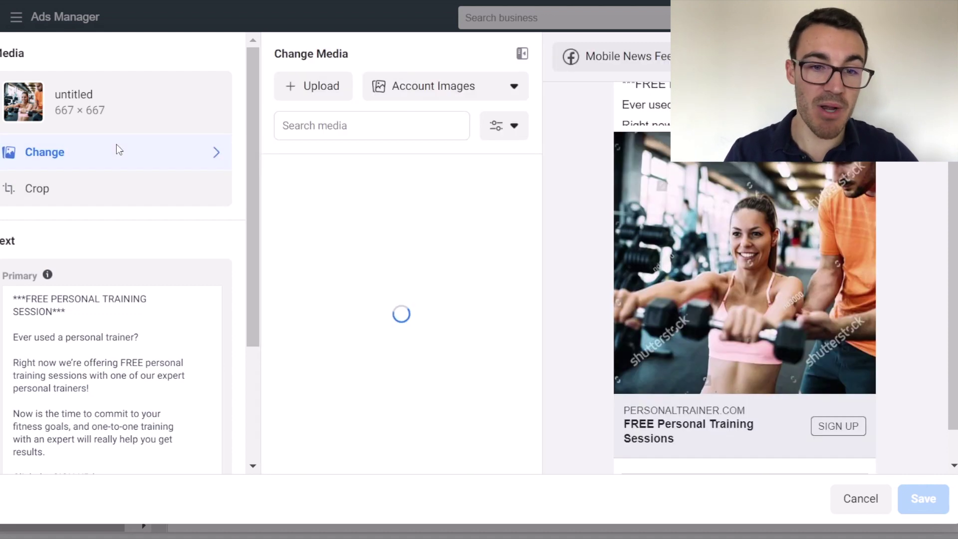
# Replace the Feeds image with the 1000 × 667 gym photo from Account Images.
pyautogui.click(482, 90)
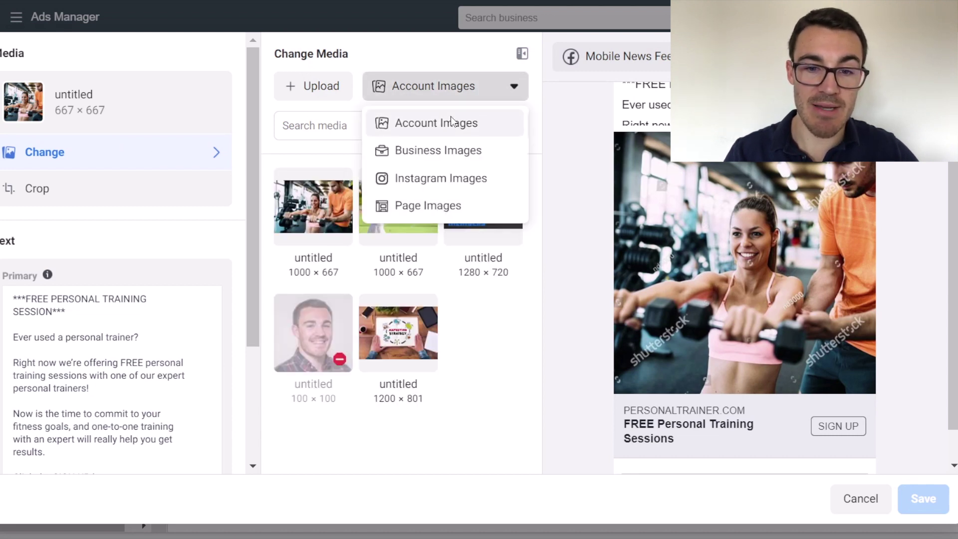
pyautogui.click(527, 362)
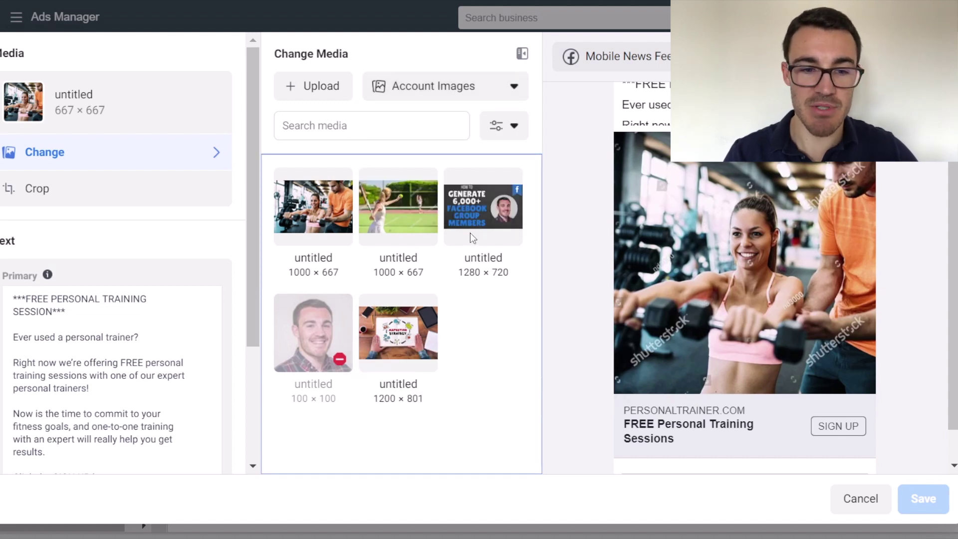
pyautogui.click(420, 207)
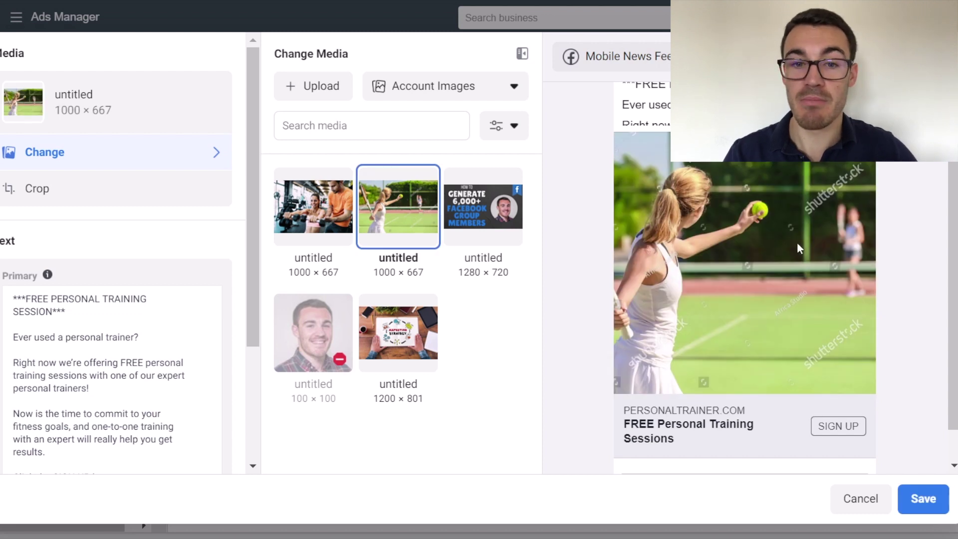
pyautogui.click(293, 218)
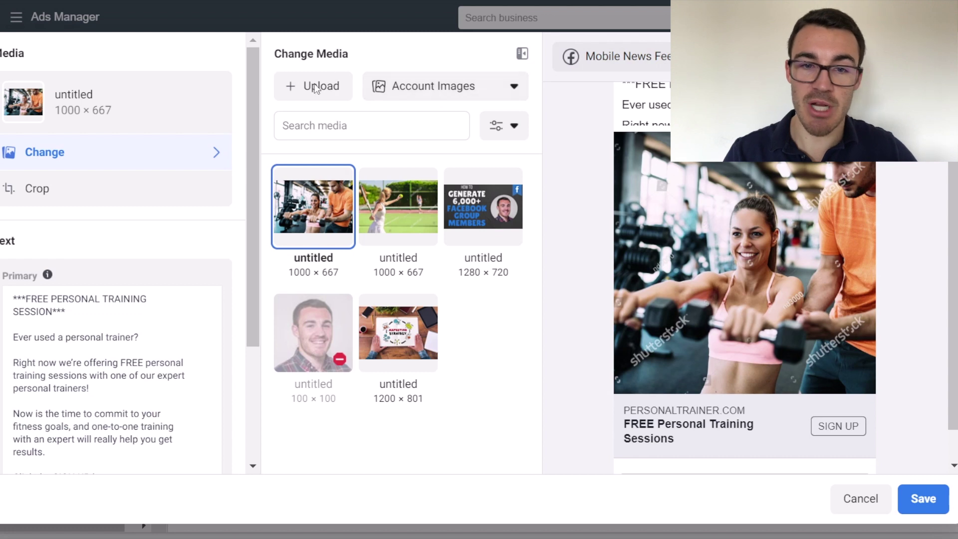
pyautogui.click(442, 86)
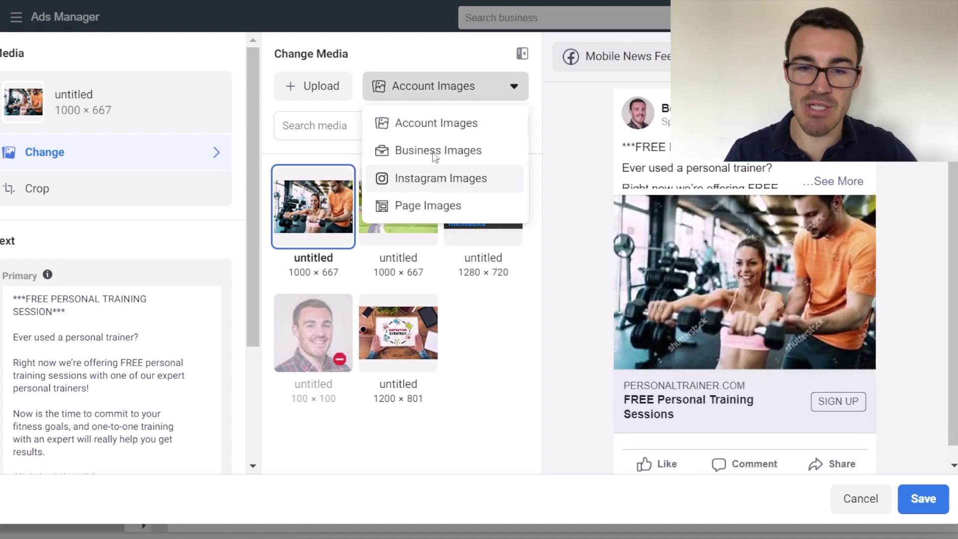
pyautogui.click(517, 321)
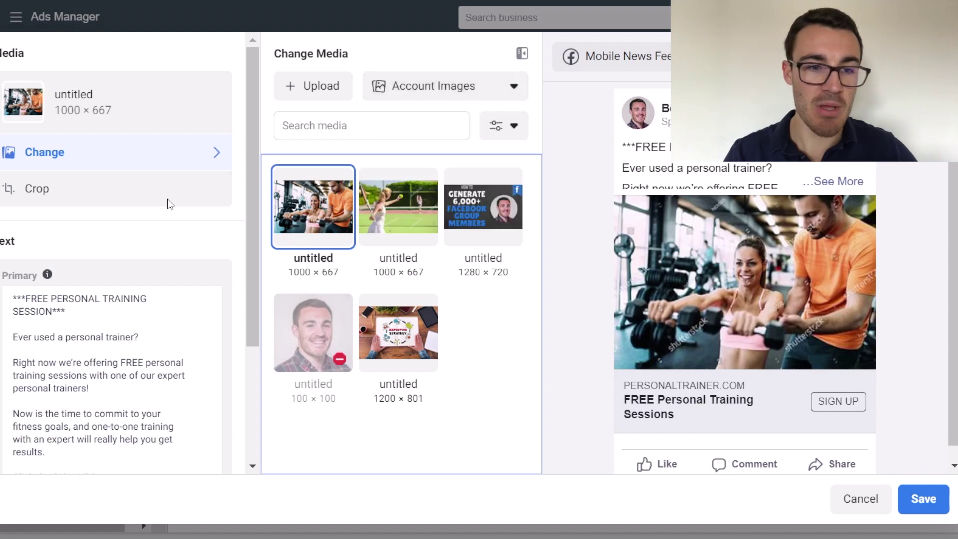
# Crop the Feeds gym photo to horizontal 1.91:1 (1000 × 524) and save it.
pyautogui.click(113, 195)
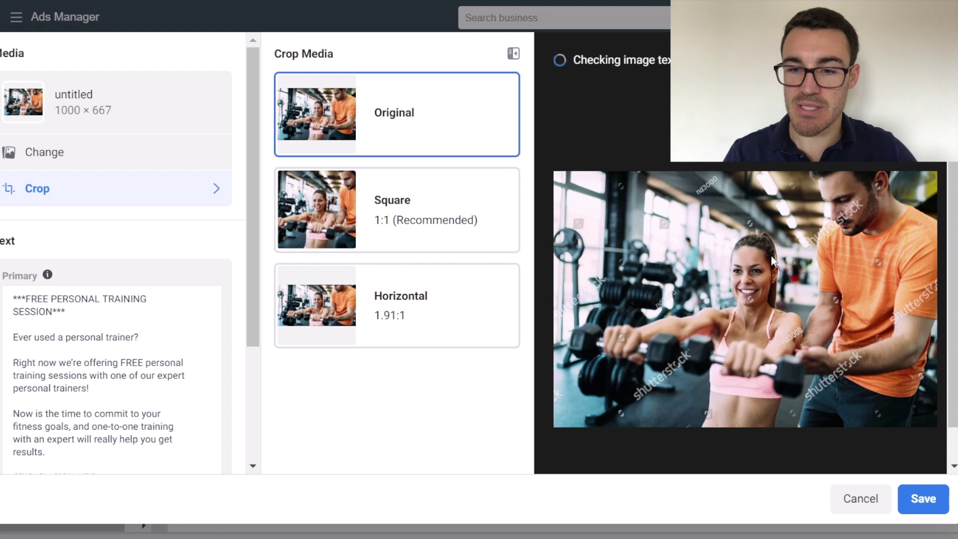
pyautogui.click(412, 219)
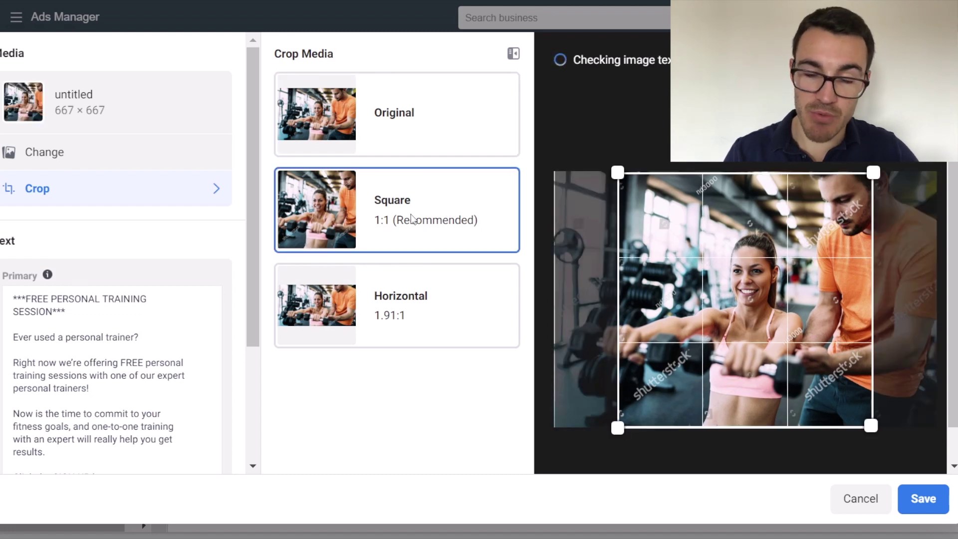
pyautogui.click(422, 313)
pyautogui.click(922, 498)
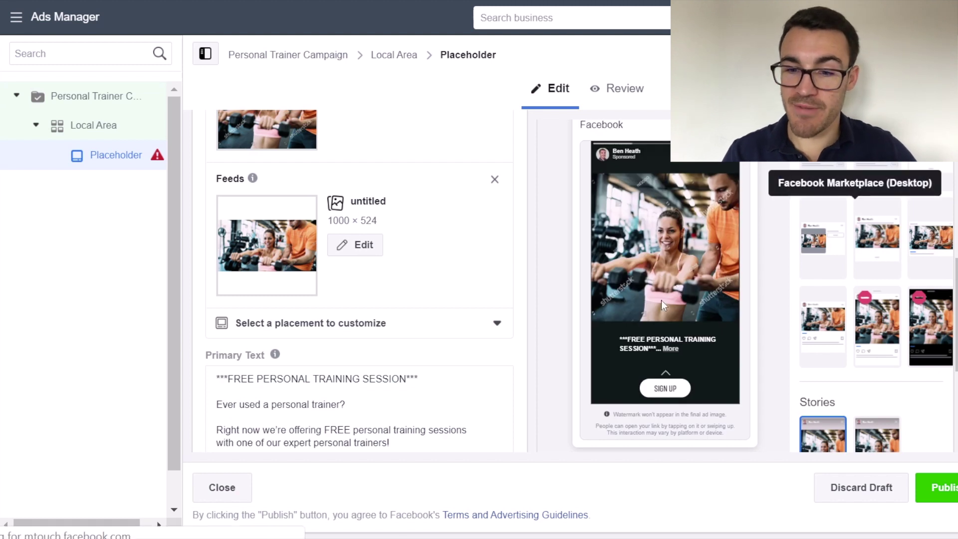
# Preview the mobile News Feed placement, then reopen the Feeds image editor.
pyautogui.scroll(1, 841, 317)
pyautogui.scroll(2, 842, 319)
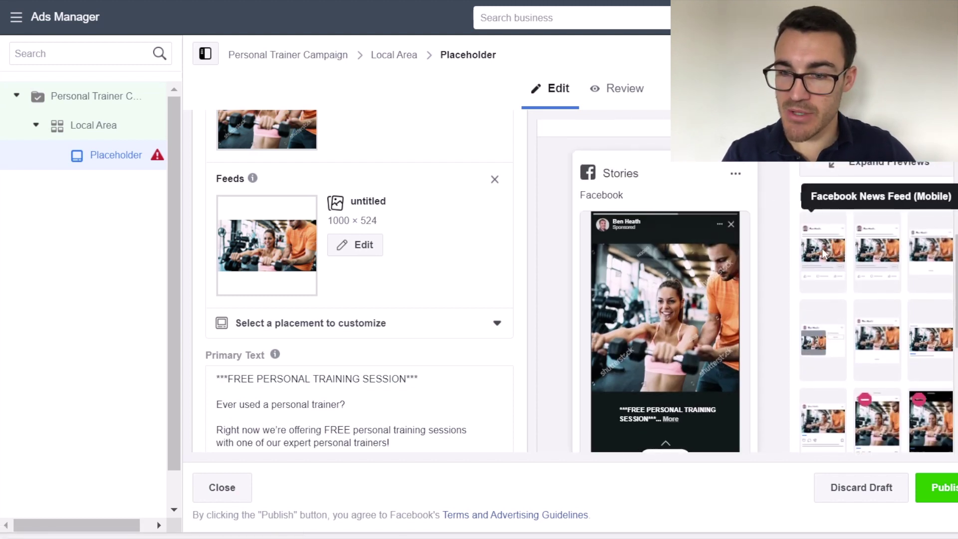
pyautogui.click(823, 252)
pyautogui.scroll(-1, 526, 313)
pyautogui.scroll(-1, 680, 327)
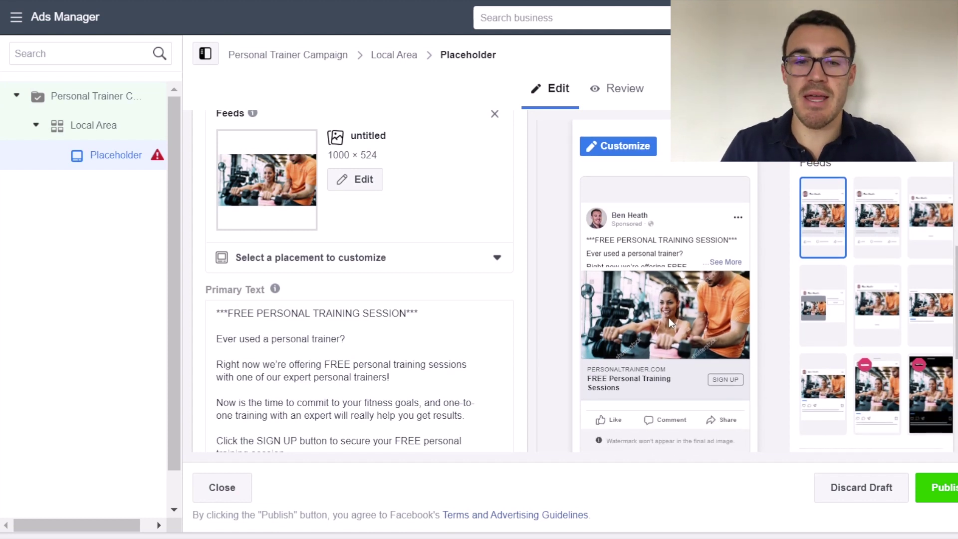
pyautogui.click(354, 180)
# Re-crop the Feeds image to Square 1:1 and save it.
pyautogui.click(93, 187)
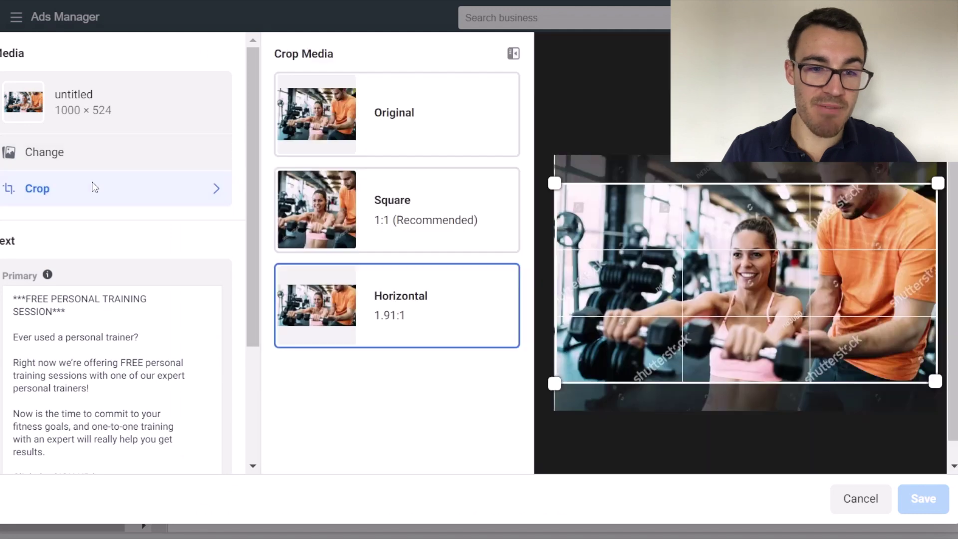
pyautogui.click(424, 209)
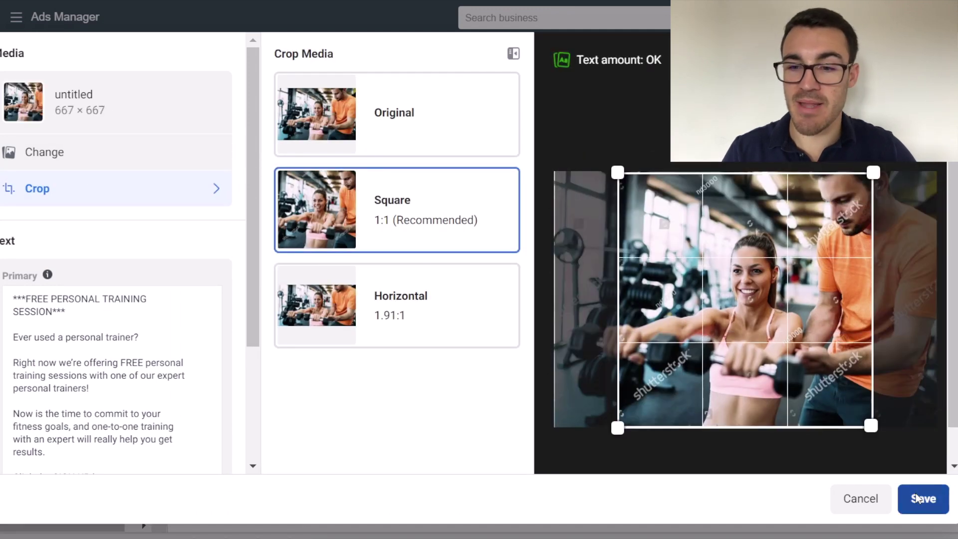
pyautogui.click(922, 499)
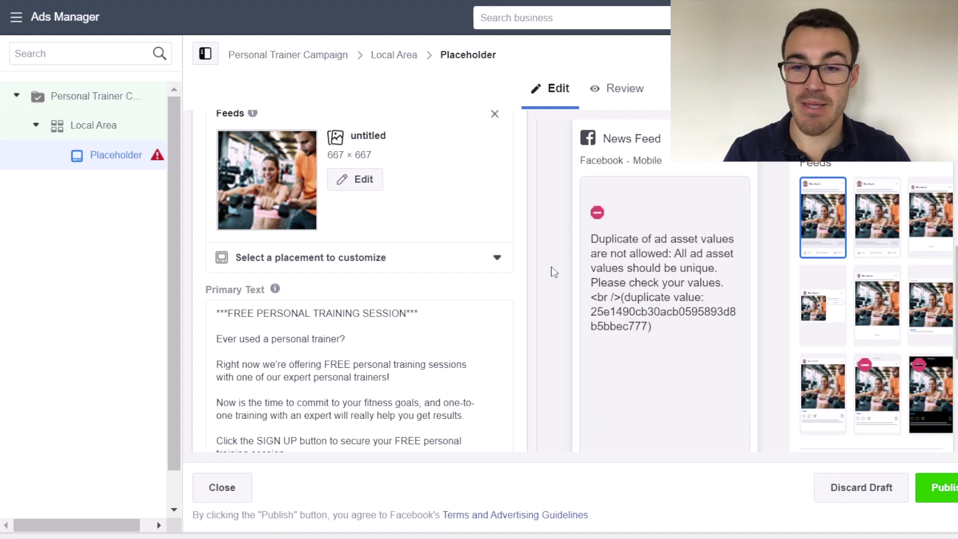
# Remove the Feeds customization so all 7 placements share the 667 × 667 image.
pyautogui.scroll(2, 563, 289)
pyautogui.scroll(4, 407, 214)
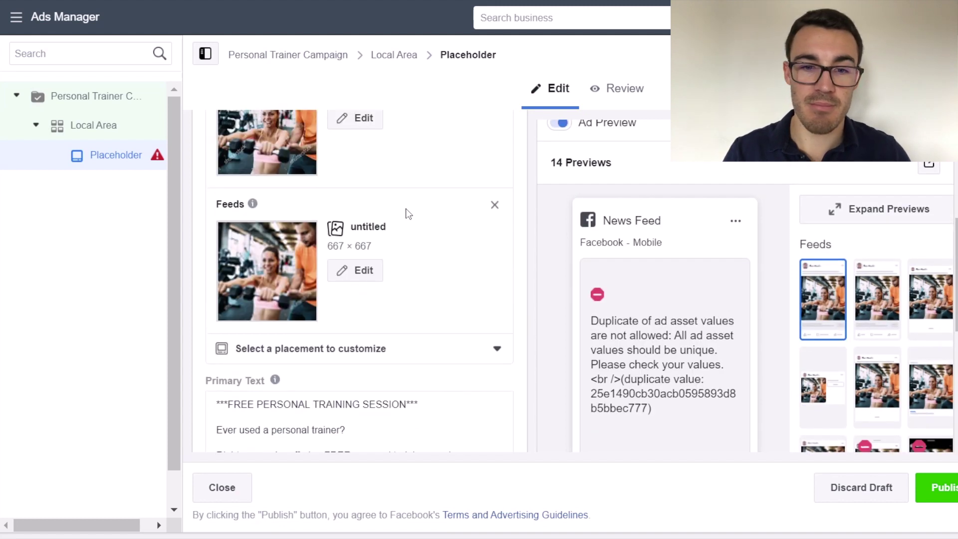
pyautogui.scroll(1, 406, 213)
pyautogui.scroll(-2, 394, 319)
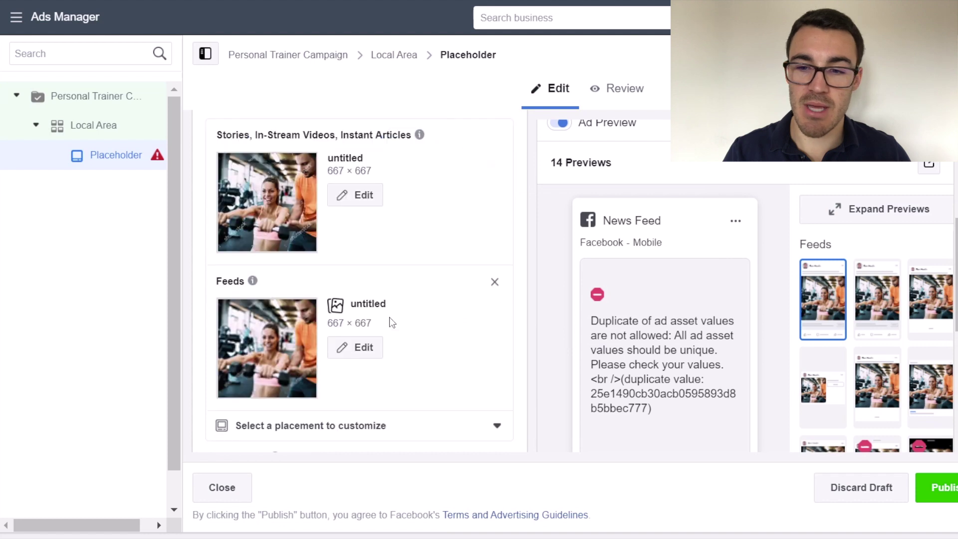
pyautogui.click(494, 281)
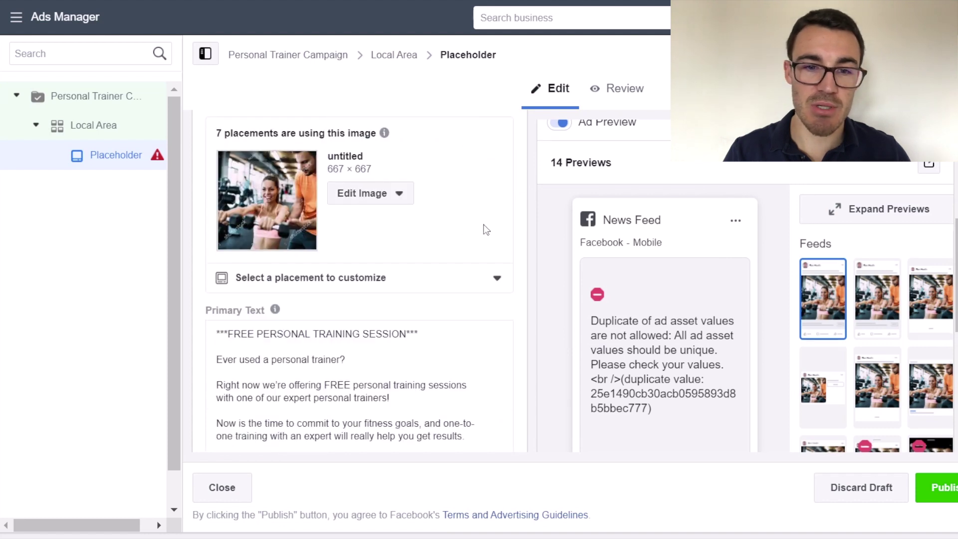
pyautogui.scroll(2, 484, 224)
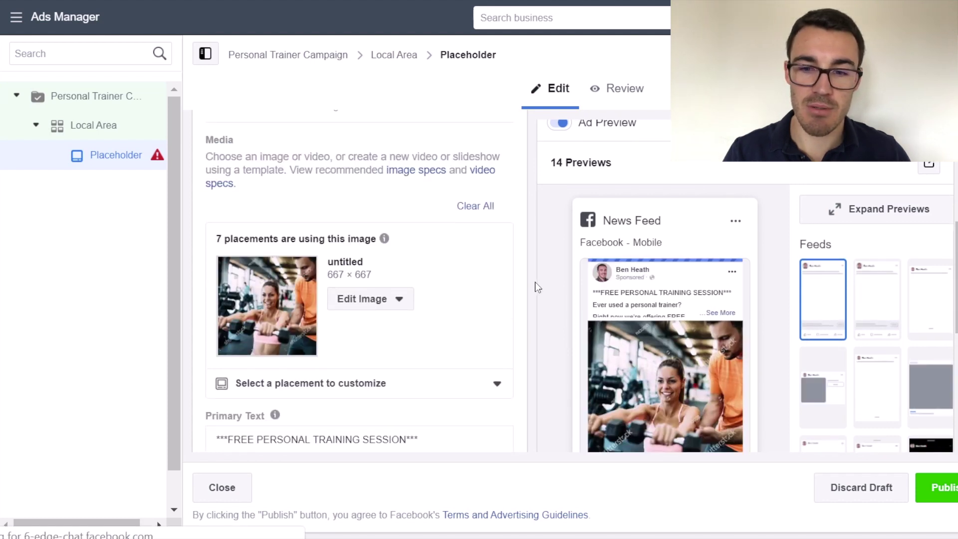
pyautogui.scroll(-1, 562, 283)
pyautogui.scroll(-2, 397, 276)
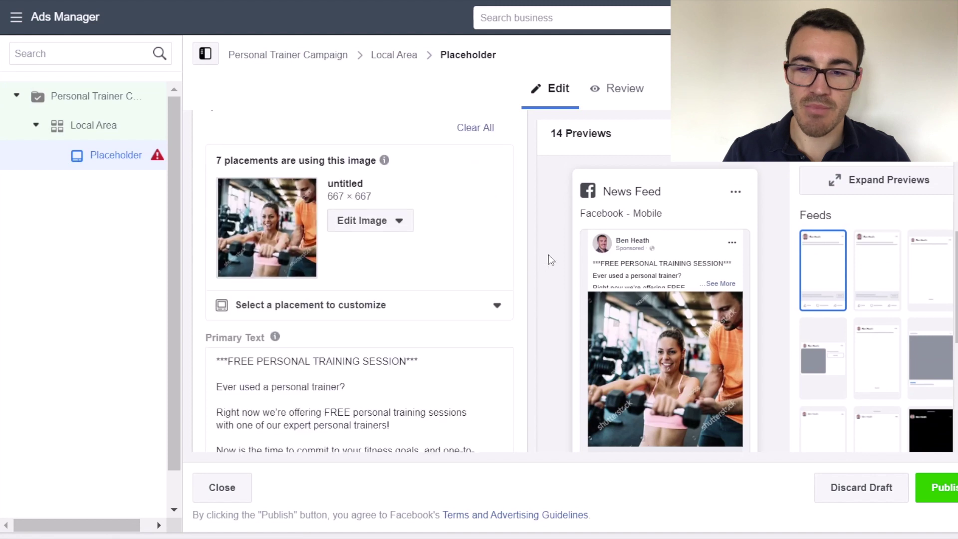
pyautogui.scroll(-1, 549, 254)
# Customize Stories (2 placements), keeping Facebook Stories as the preview.
pyautogui.click(318, 300)
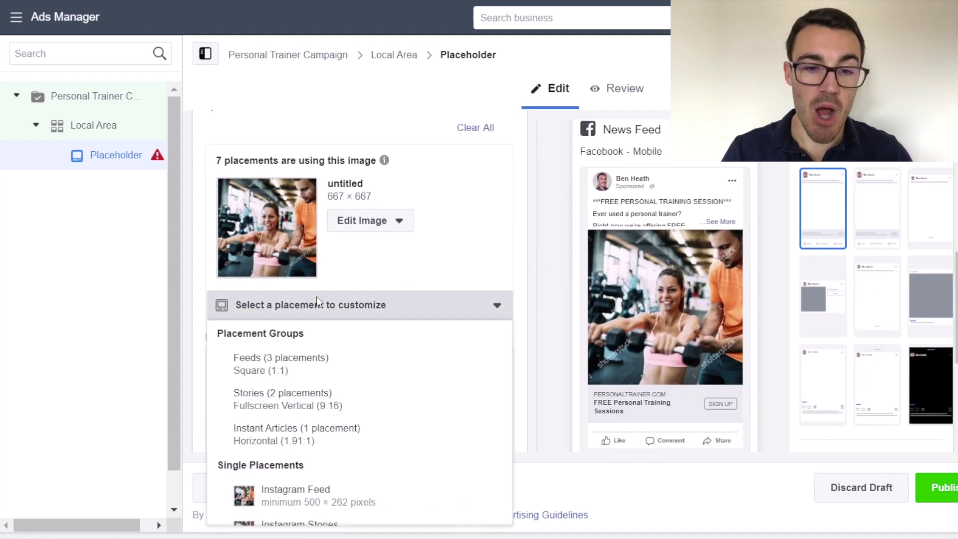
pyautogui.click(320, 397)
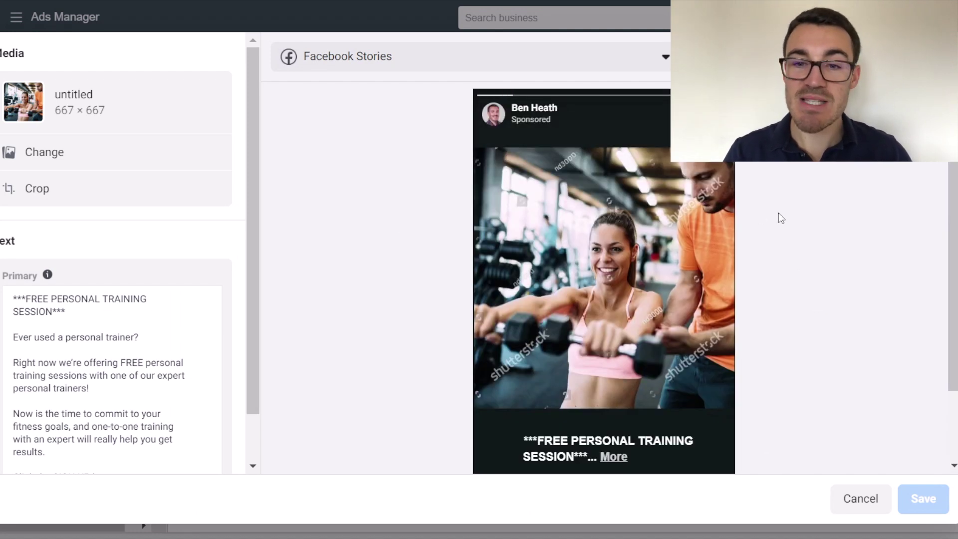
pyautogui.click(429, 55)
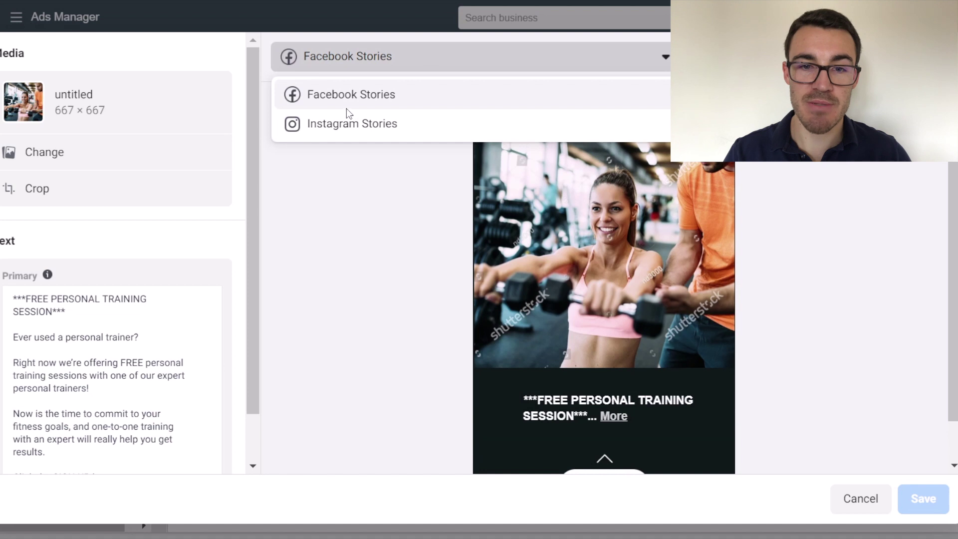
pyautogui.click(372, 267)
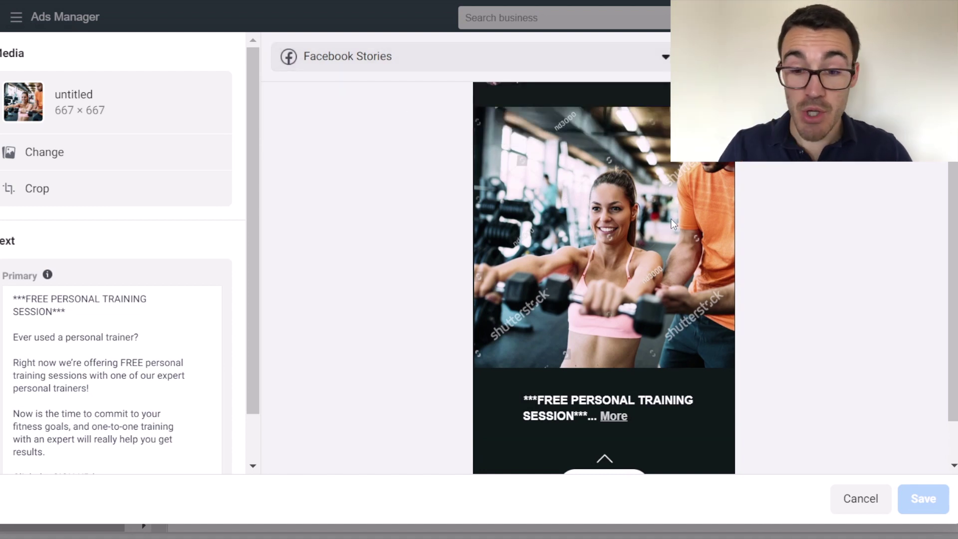
pyautogui.scroll(-1, 695, 288)
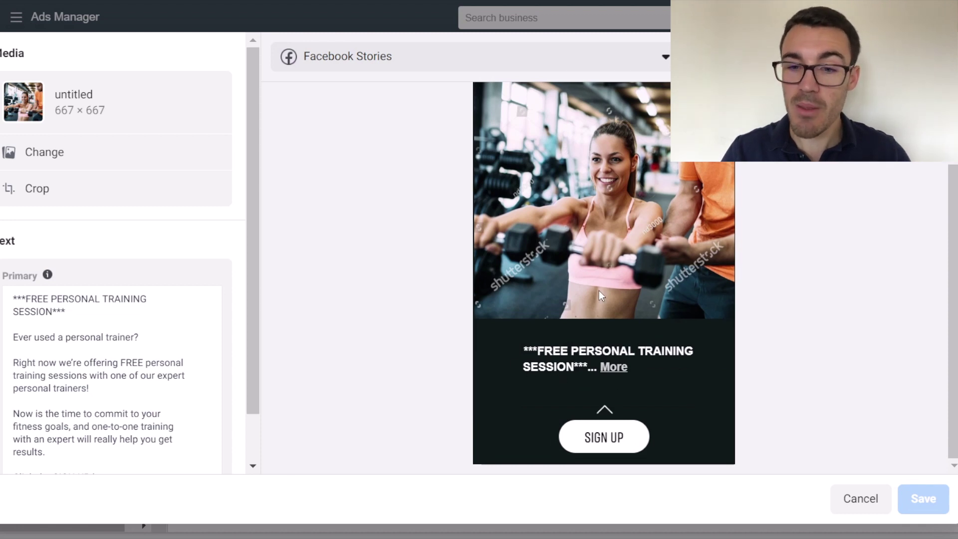
pyautogui.scroll(-1, 601, 295)
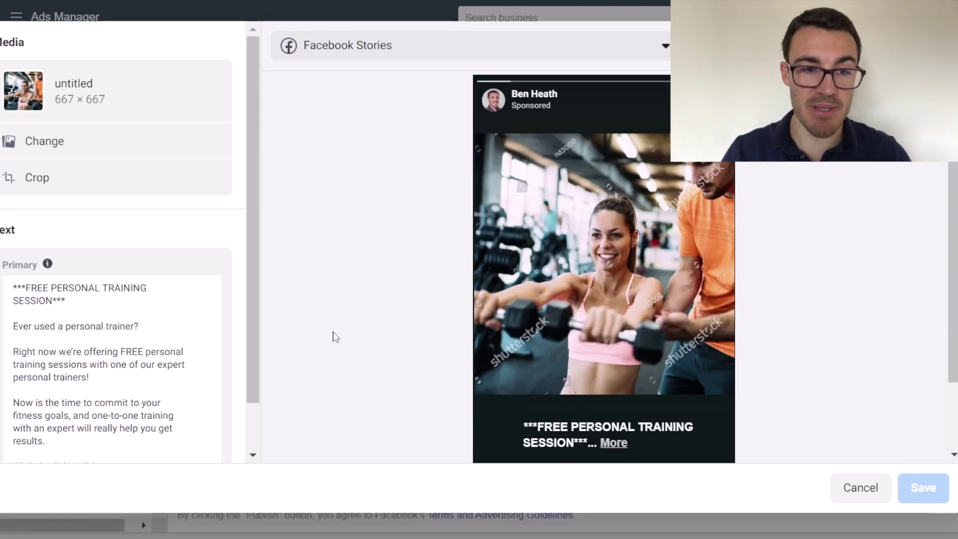
pyautogui.scroll(1, 333, 331)
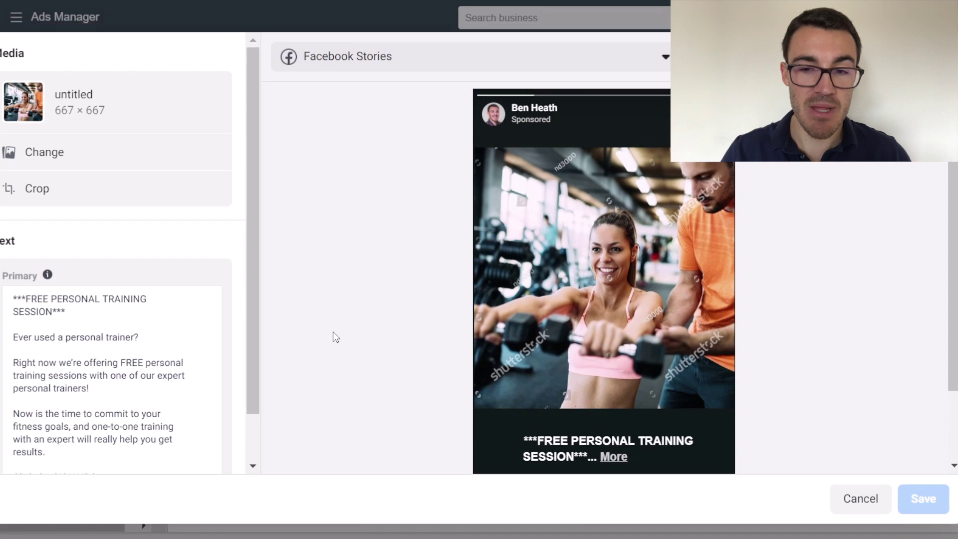
# Check the Stories crop options, where Vertical 9:16 is disabled, then reopen image replacement choices.
pyautogui.click(69, 149)
pyautogui.click(103, 186)
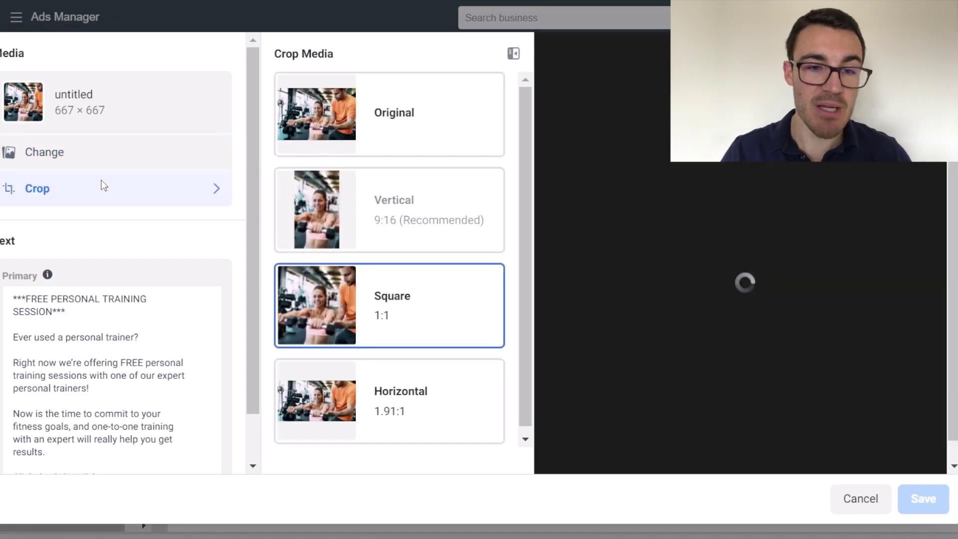
pyautogui.moveTo(375, 207)
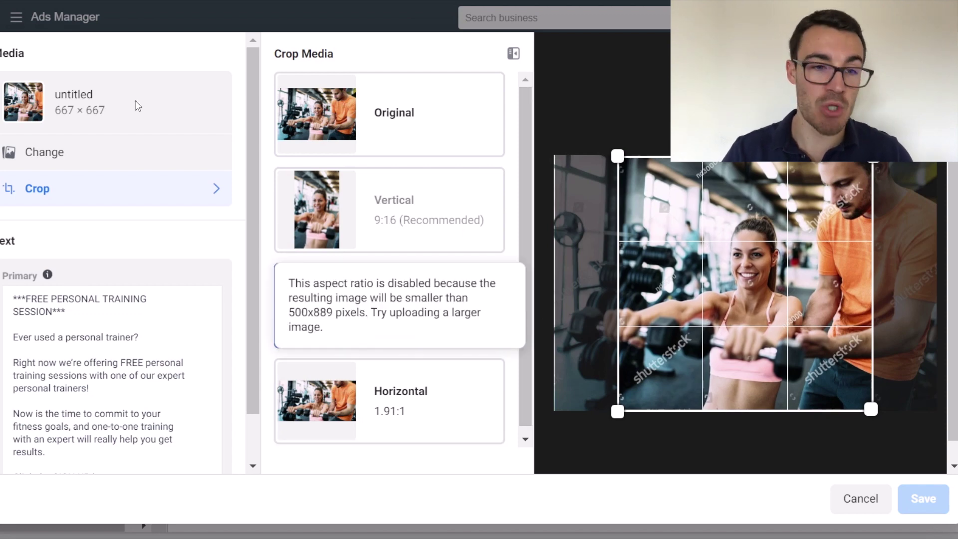
pyautogui.click(124, 168)
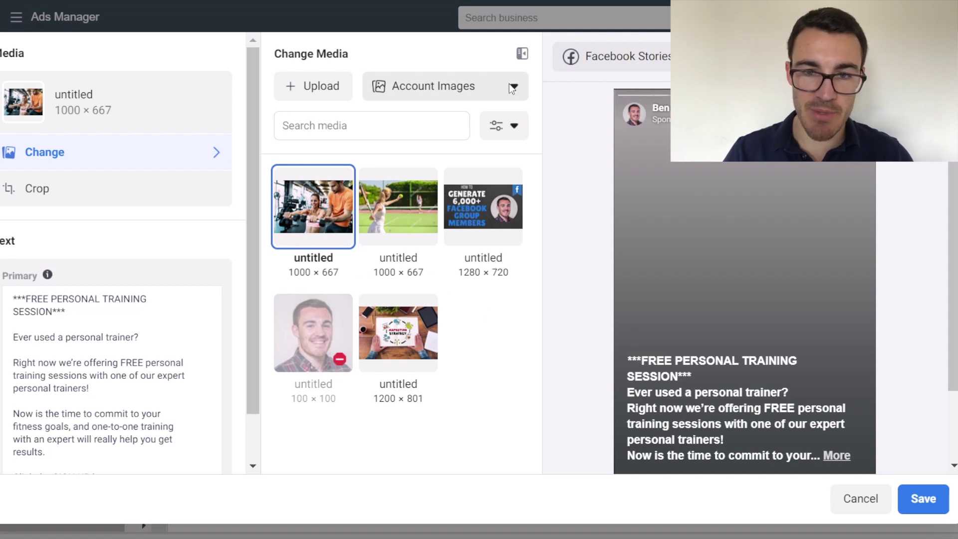
# Replace the Stories image with the 960 × 960 portrait photo from the Page's images.
pyautogui.click(496, 76)
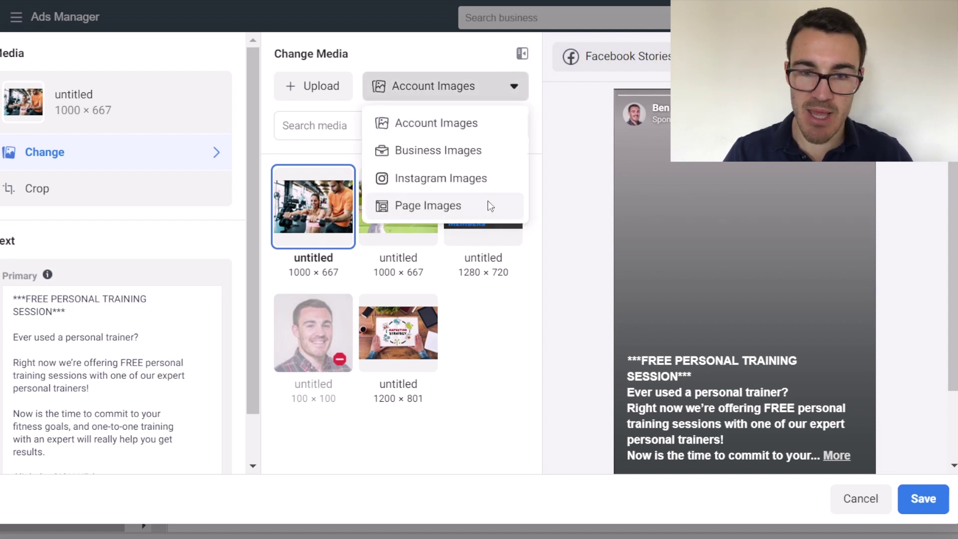
pyautogui.click(451, 211)
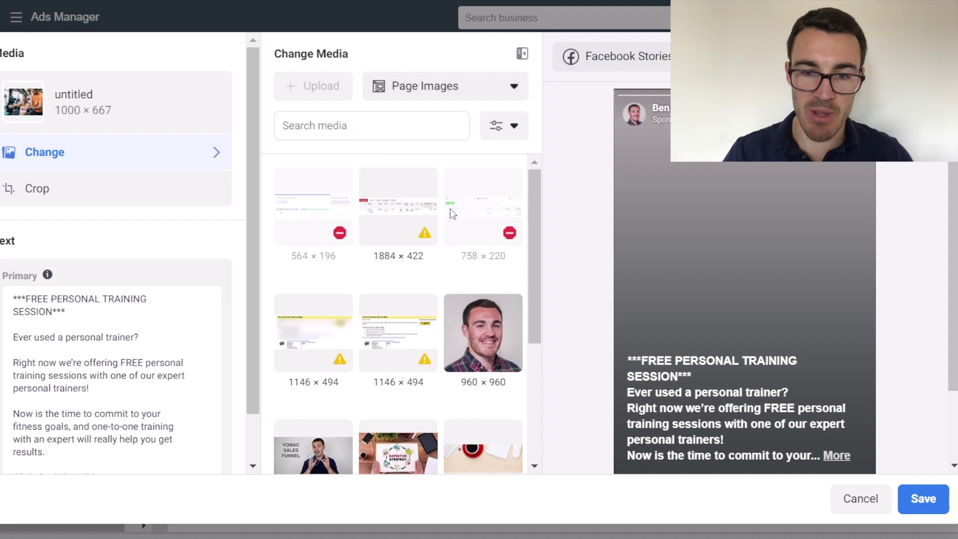
pyautogui.click(485, 330)
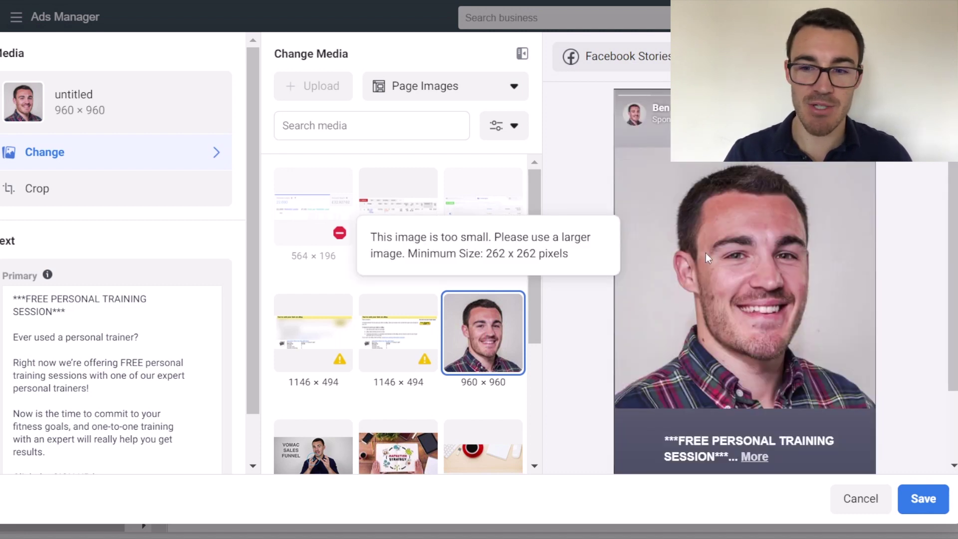
pyautogui.click(41, 182)
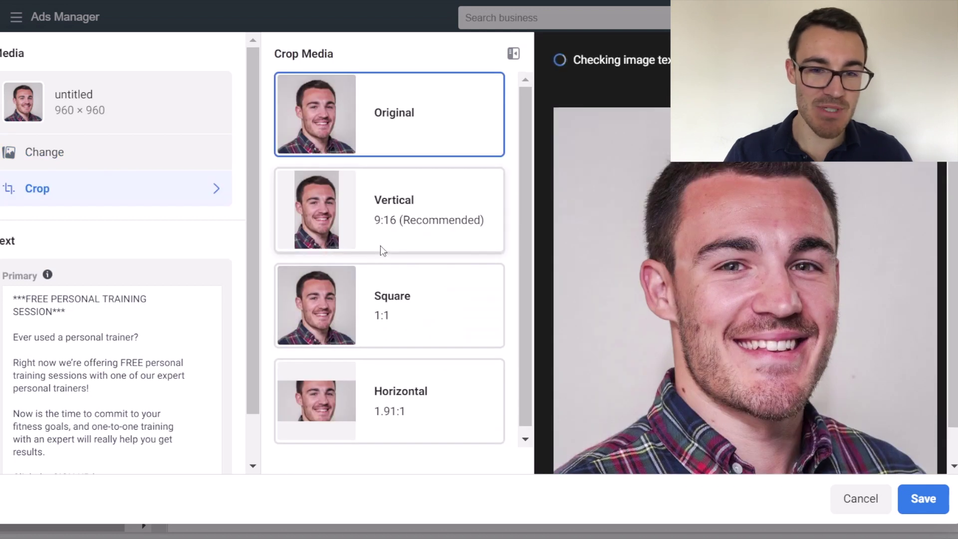
# Crop the Stories portrait to vertical 9:16 (540 × 960), nudging the frame right, and save.
pyautogui.click(348, 211)
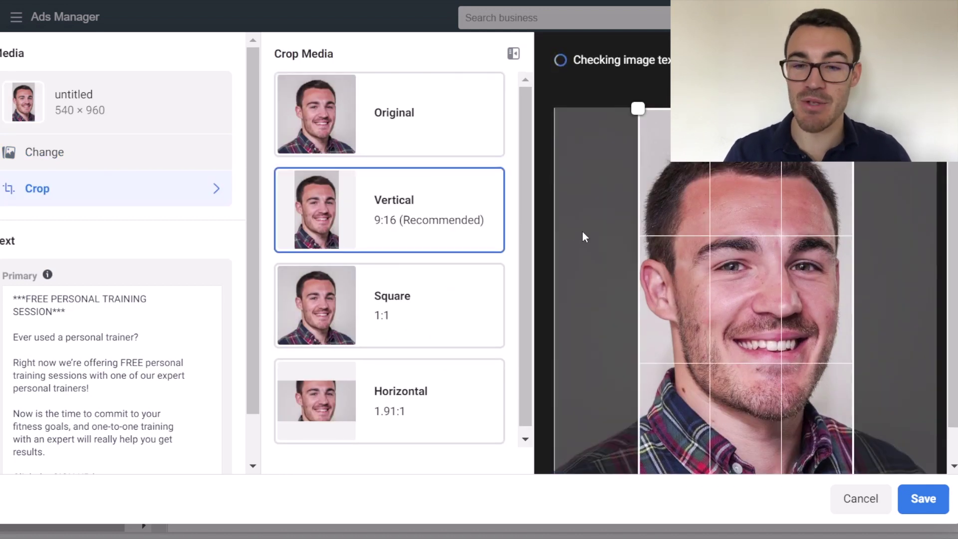
pyautogui.moveTo(753, 336)
pyautogui.mouseDown()
pyautogui.moveTo(807, 337)
pyautogui.moveTo(751, 334)
pyautogui.mouseUp()
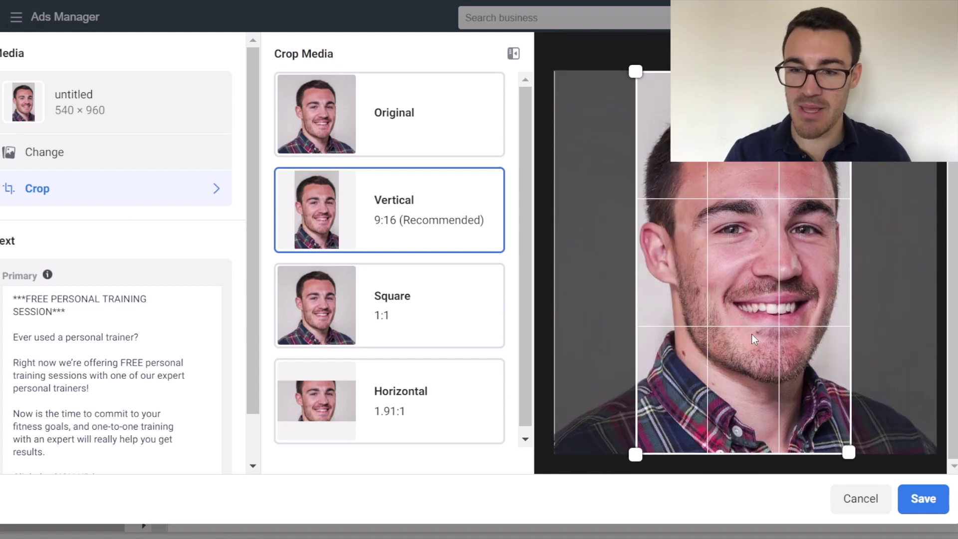
pyautogui.click(920, 498)
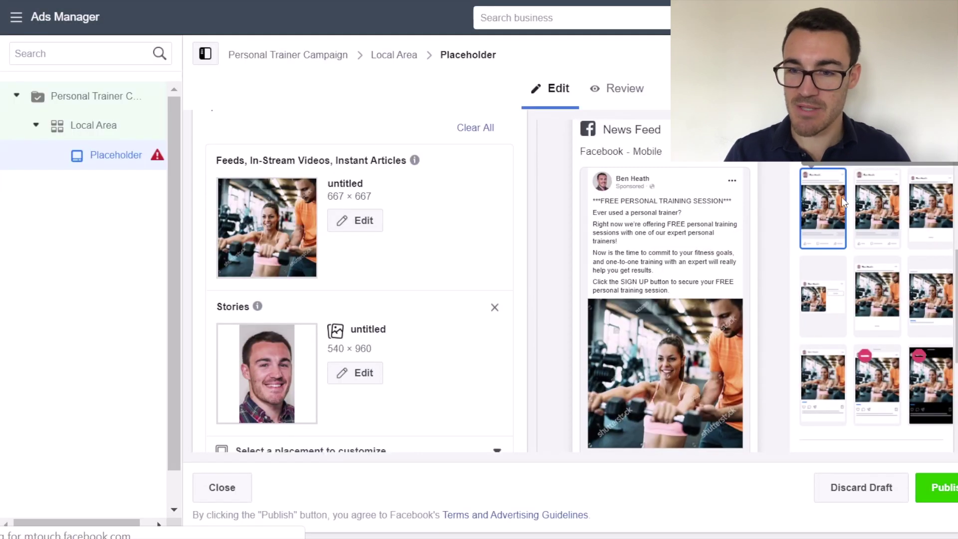
# Check the ad's Facebook Stories and Instagram Stories previews.
pyautogui.scroll(-2, 842, 200)
pyautogui.scroll(-1, 832, 325)
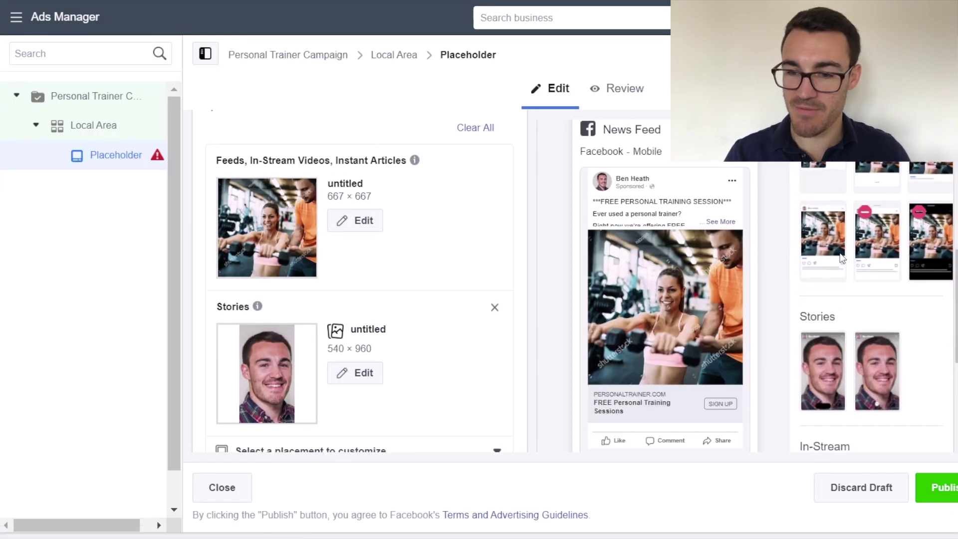
pyautogui.click(833, 347)
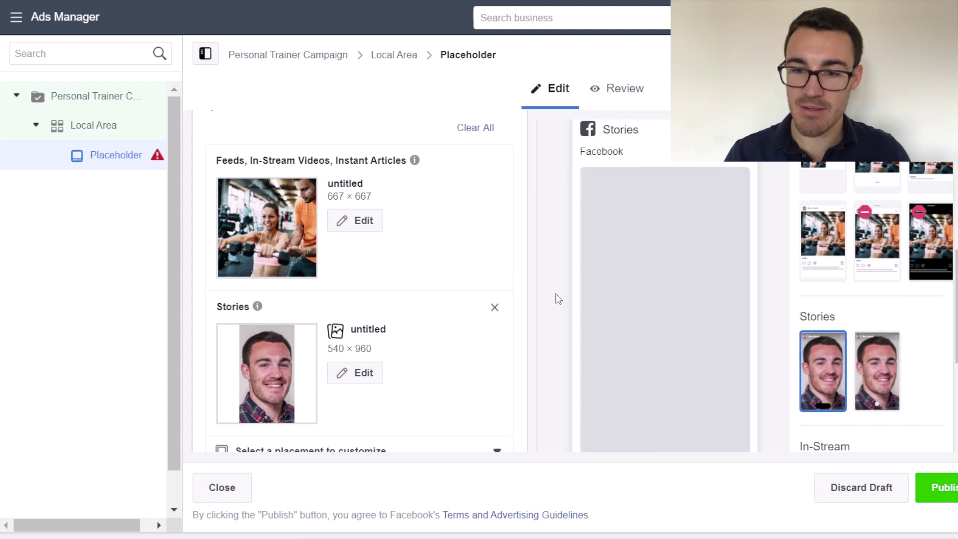
pyautogui.scroll(-1, 558, 299)
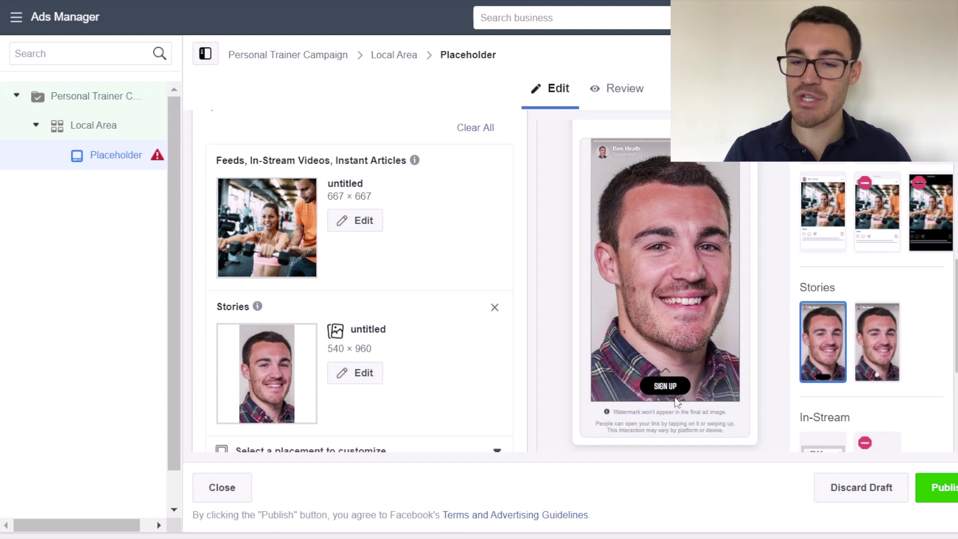
pyautogui.click(867, 352)
pyautogui.click(827, 350)
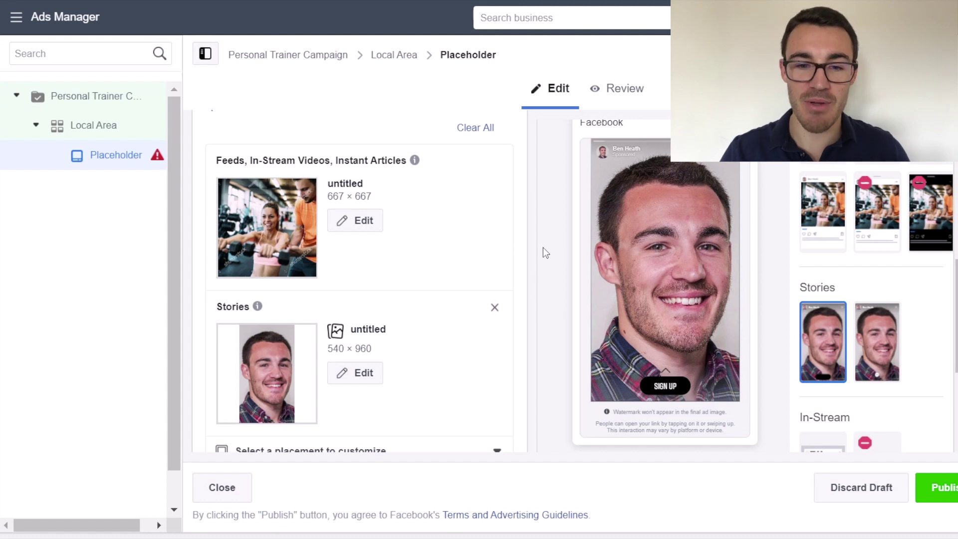
# Start customizing the image for the Instant Articles placement.
pyautogui.scroll(-1, 394, 213)
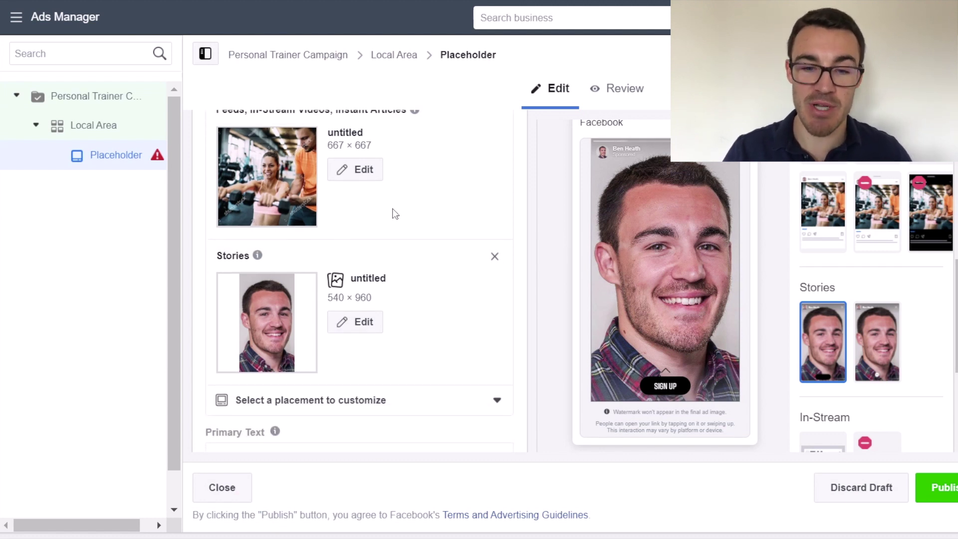
pyautogui.click(318, 399)
pyautogui.scroll(-1, 382, 301)
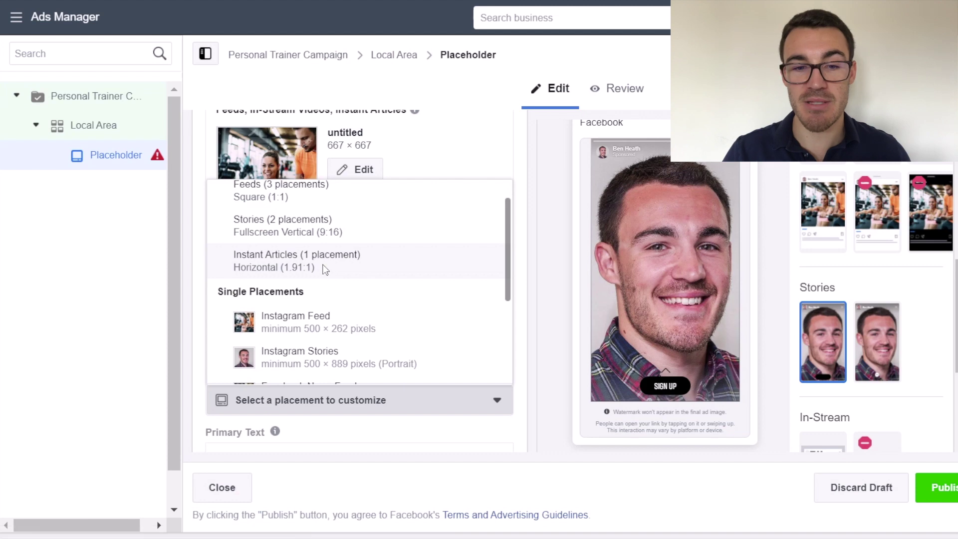
pyautogui.click(323, 267)
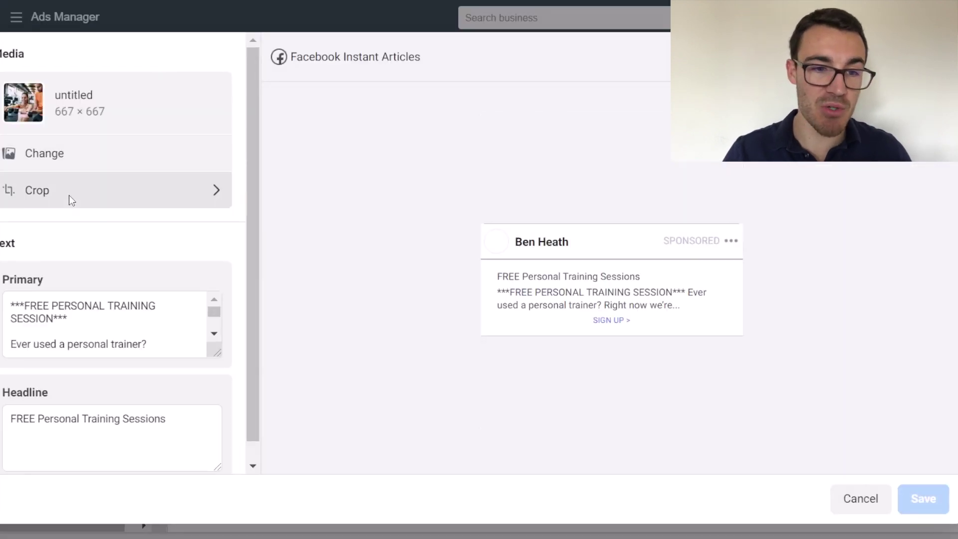
# Crop the Instant Articles gym image to horizontal 1.91:1 (1000 × 523), lowering the frame, and save.
pyautogui.click(94, 190)
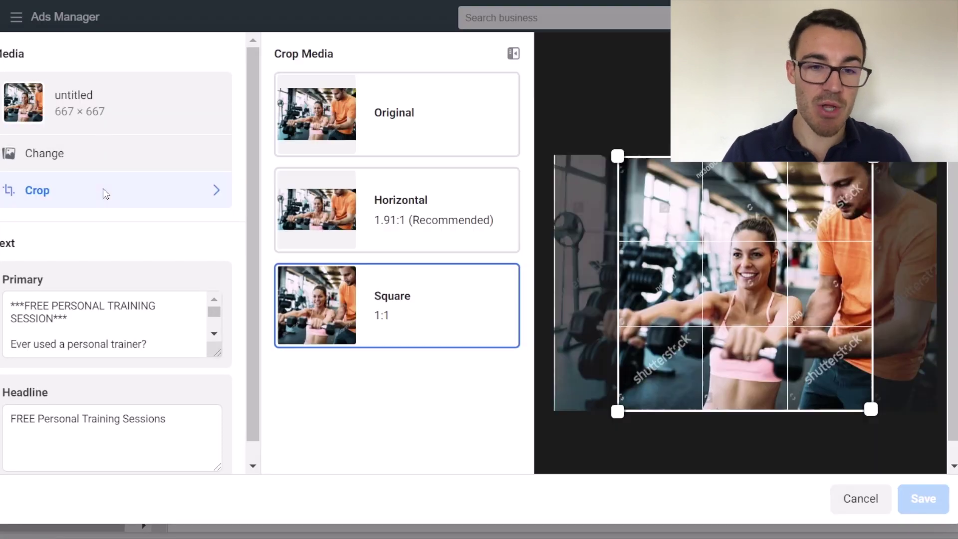
pyautogui.click(459, 231)
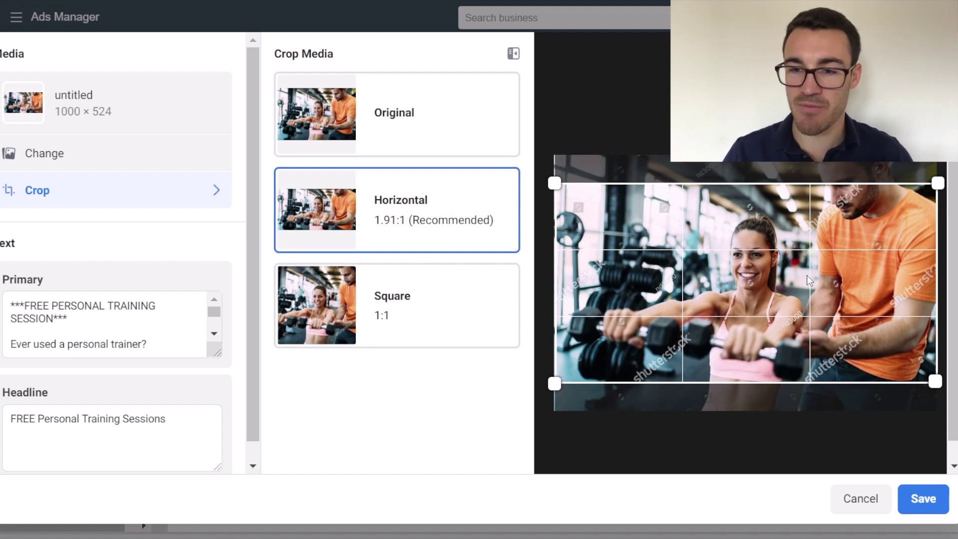
pyautogui.moveTo(807, 278); pyautogui.dragTo(811, 296)
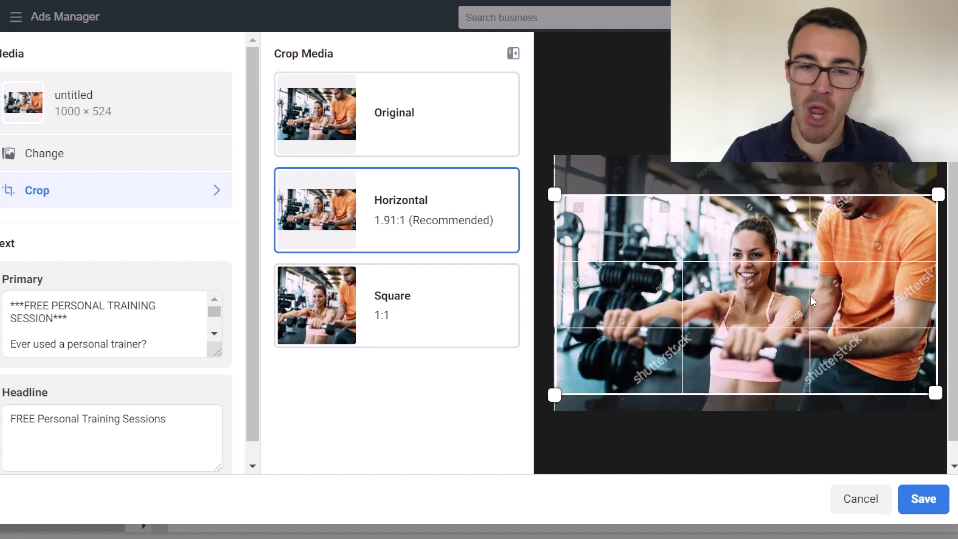
pyautogui.click(923, 496)
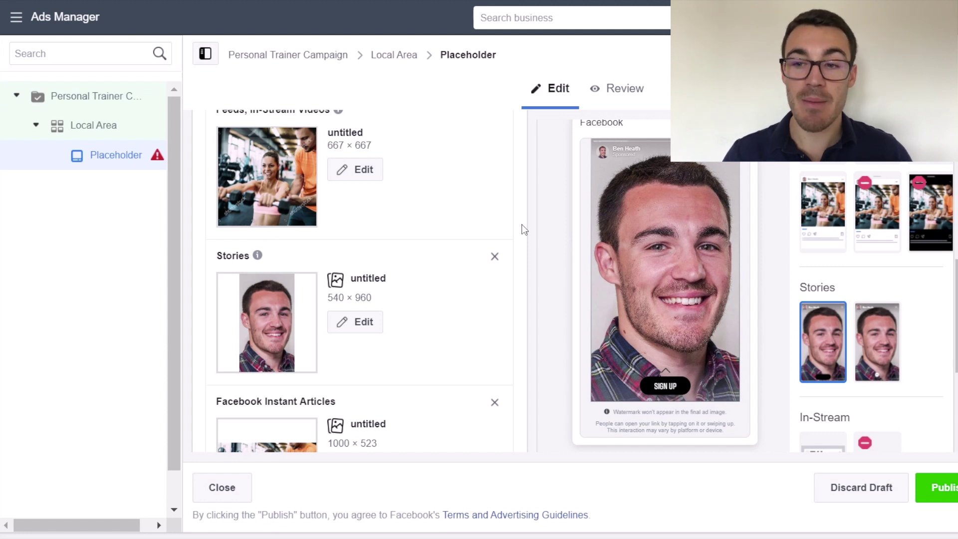
# Scroll through the previews and form to review the feeds, Stories and Instant Articles images.
pyautogui.scroll(2, 916, 254)
pyautogui.scroll(2, 916, 254)
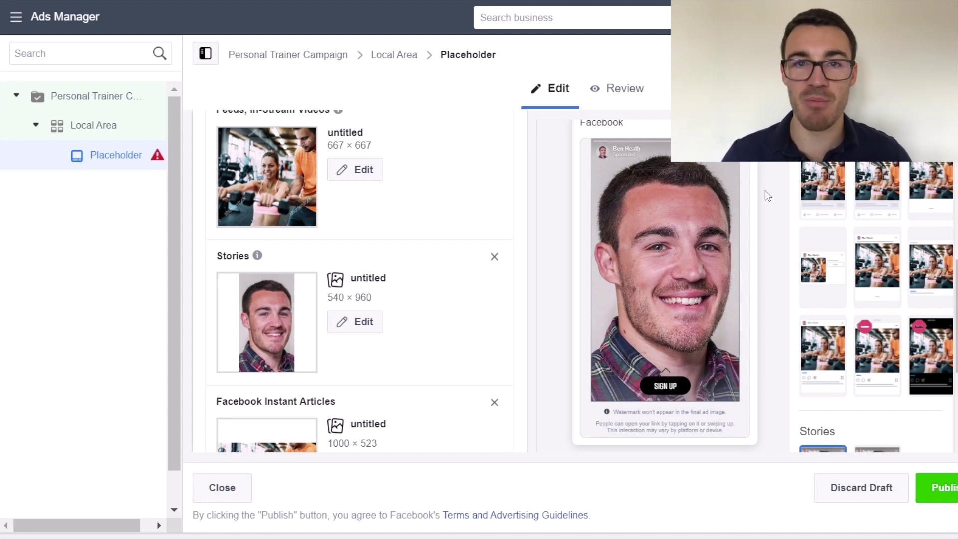
pyautogui.scroll(3, 549, 211)
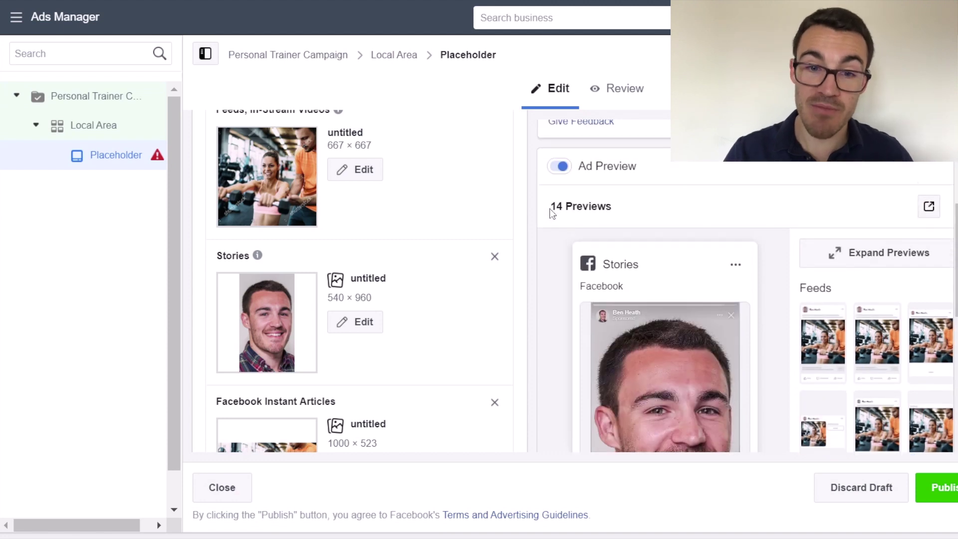
pyautogui.scroll(3, 399, 186)
pyautogui.scroll(3, 334, 280)
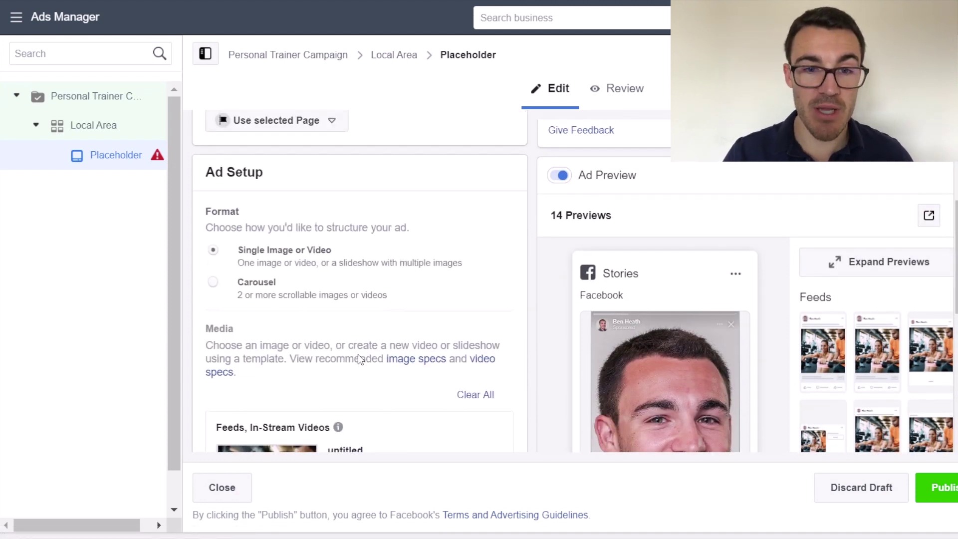
pyautogui.scroll(-5, 358, 354)
pyautogui.scroll(-4, 358, 358)
pyautogui.click(329, 386)
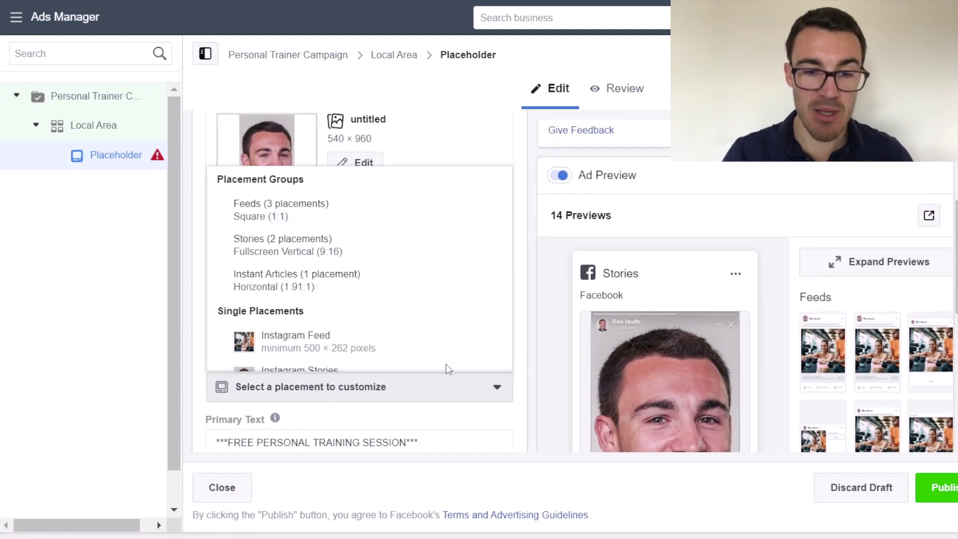
pyautogui.click(281, 204)
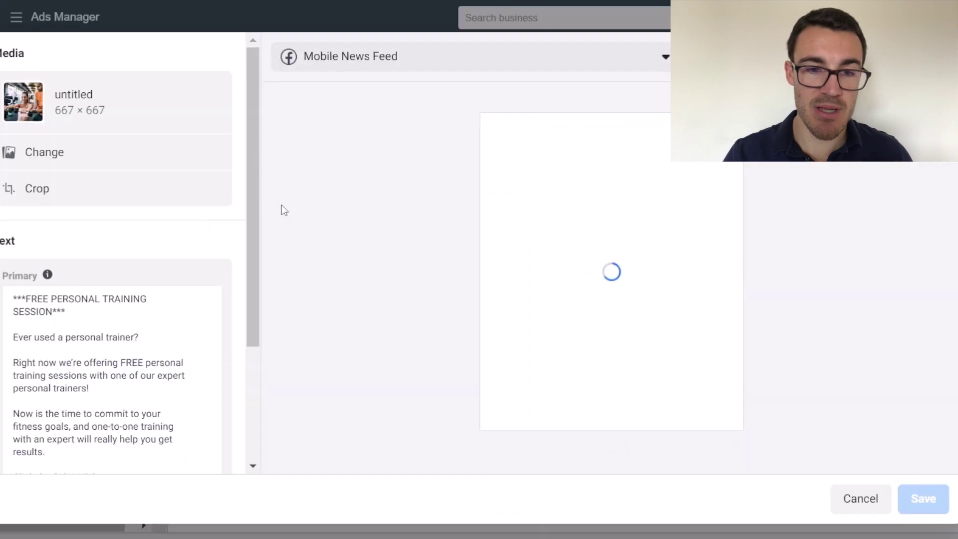
pyautogui.scroll(-2, 173, 305)
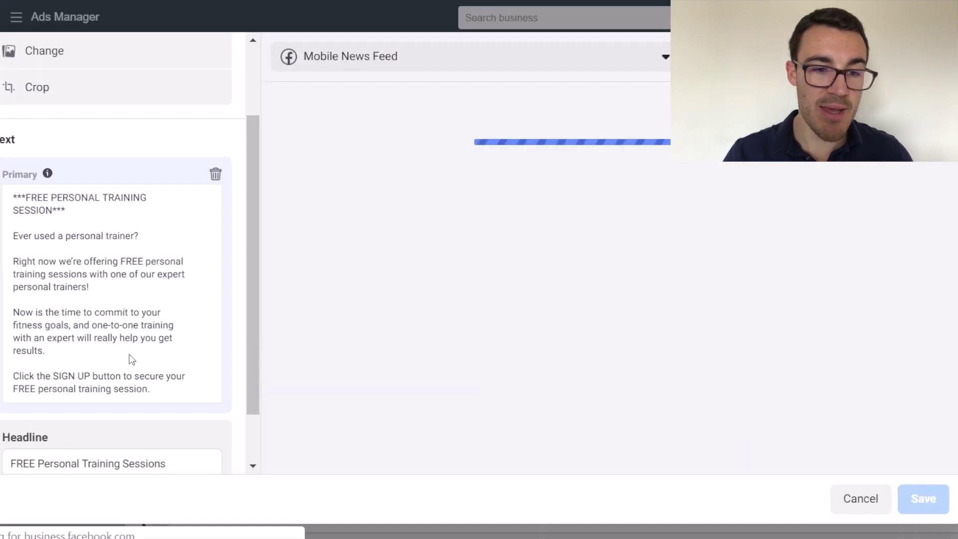
pyautogui.click(158, 390)
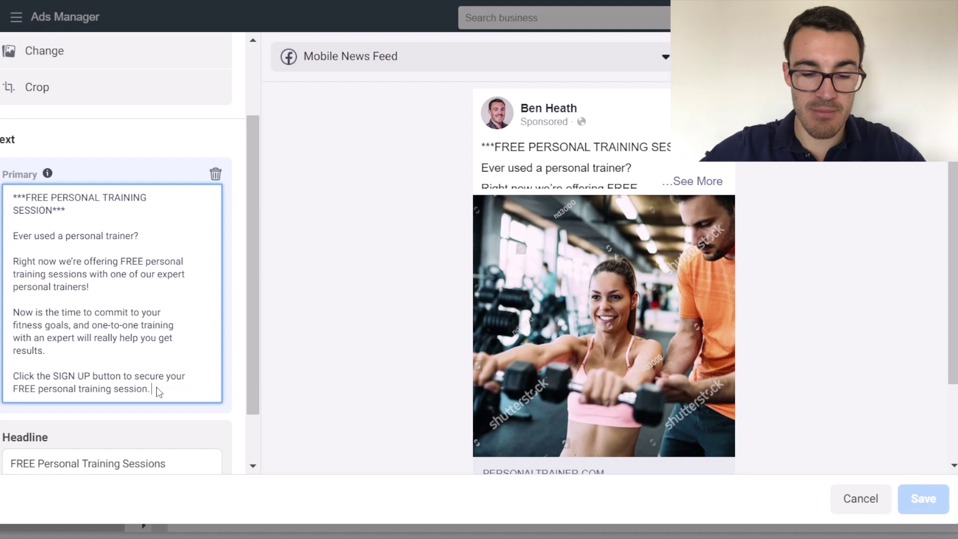
pyautogui.write('ADD THINGS IN')
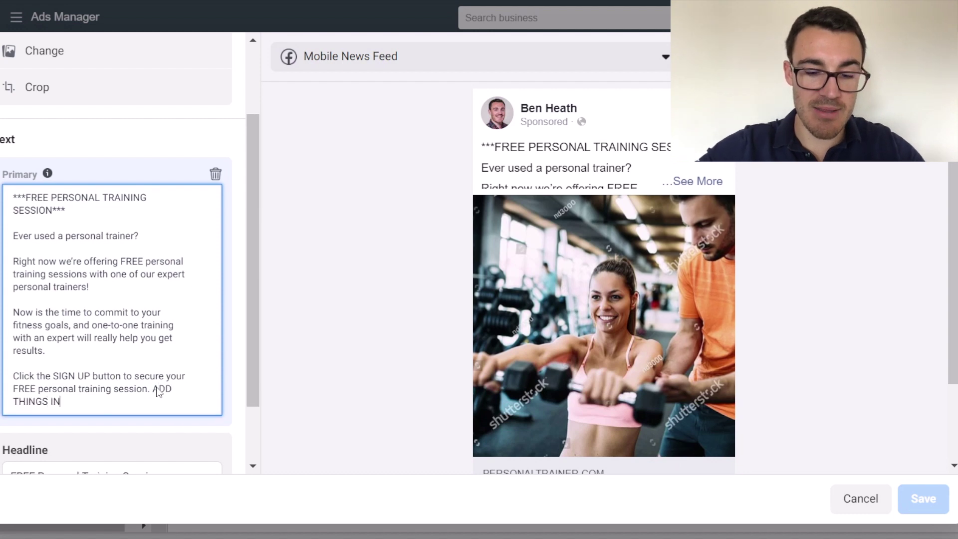
pyautogui.write(' HERE')
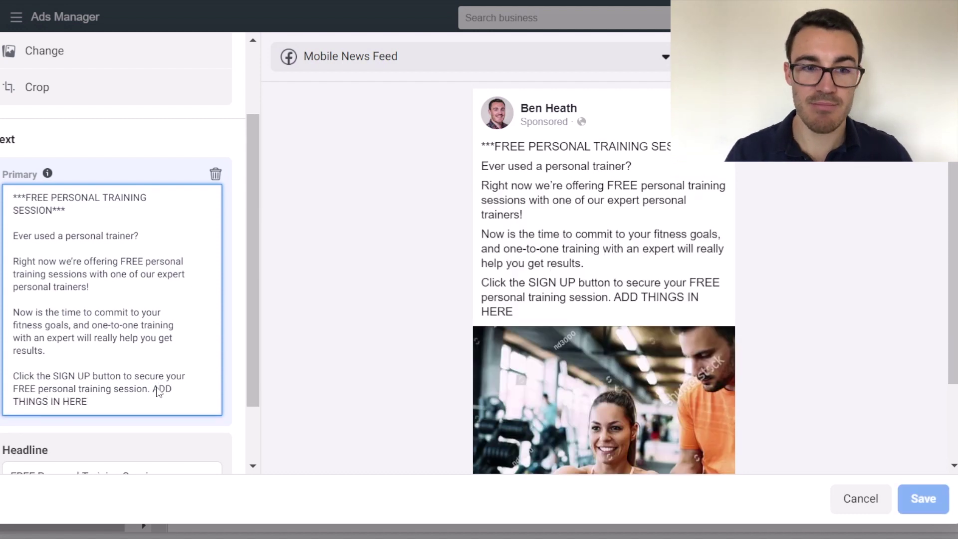
pyautogui.press('BackSpace')
pyautogui.press('BackSpace')
pyautogui.press('BackSpace')
pyautogui.press('BackSpace')
pyautogui.press('BackSpace')
pyautogui.press('BackSpace')
pyautogui.press('BackSpace')
pyautogui.press('BackSpace')
pyautogui.press('BackSpace')
pyautogui.press('BackSpace')
pyautogui.press('BackSpace')
pyautogui.press('BackSpace')
pyautogui.press('BackSpace')
pyautogui.press('BackSpace')
pyautogui.press('BackSpace')
pyautogui.press('BackSpace')
pyautogui.press('BackSpace')
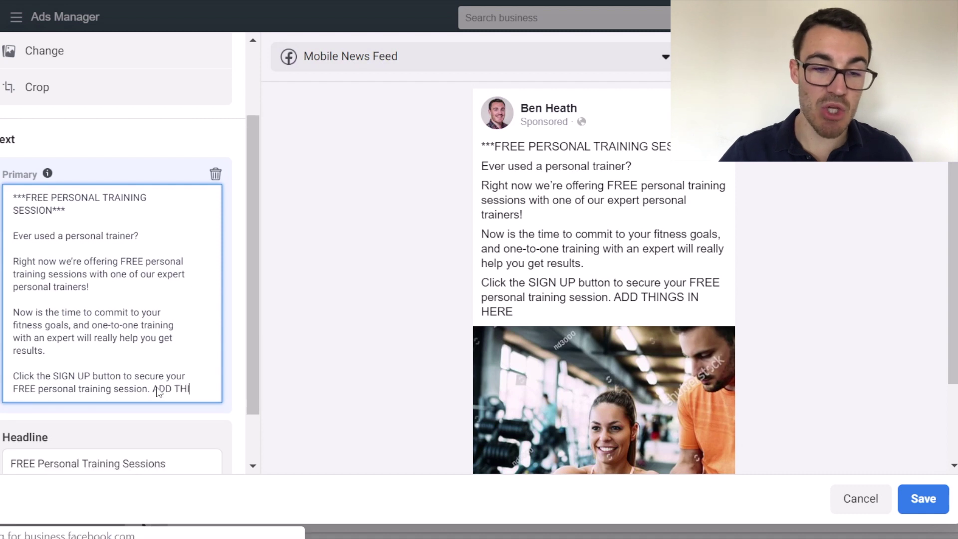
pyautogui.scroll(-1, 159, 384)
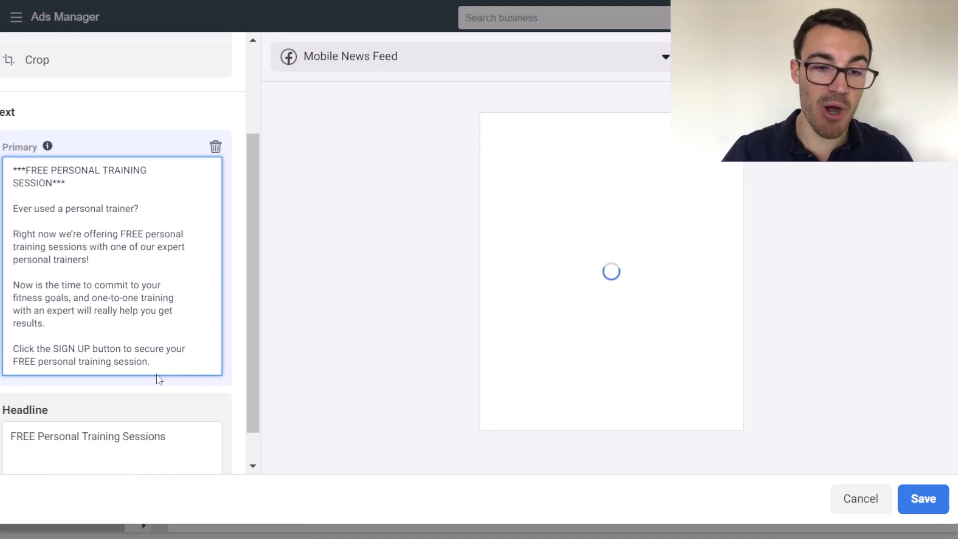
pyautogui.scroll(-1, 150, 381)
pyautogui.click(117, 419)
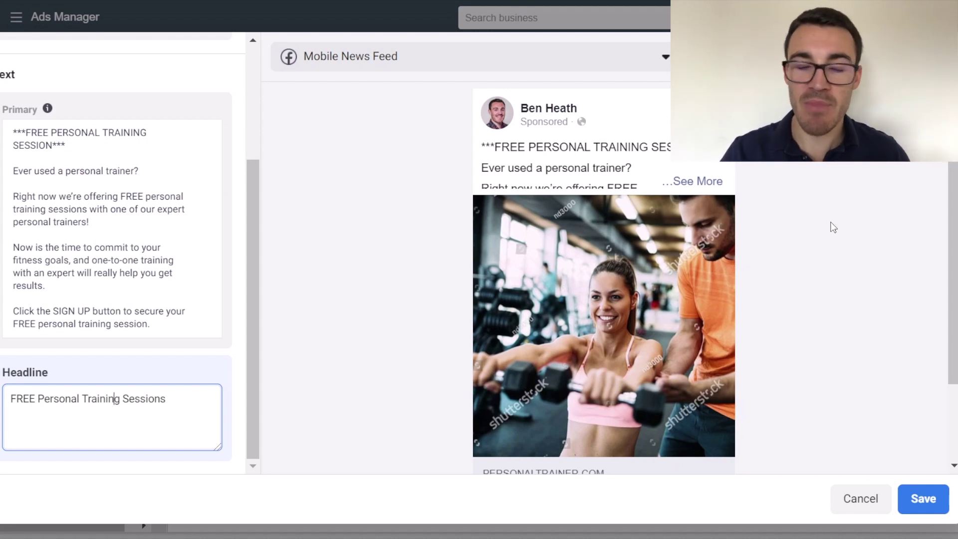
pyautogui.scroll(-3, 642, 272)
pyautogui.click(850, 508)
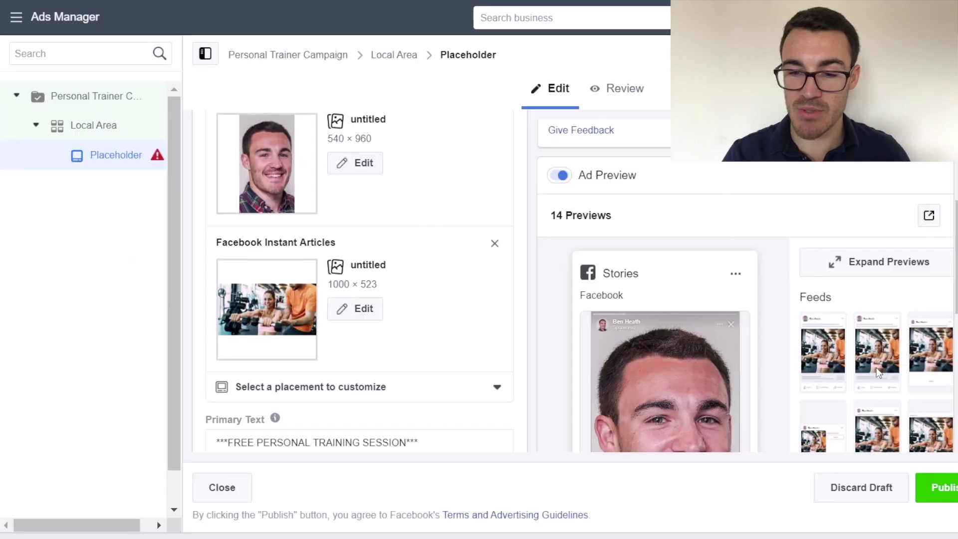
# Show the ad's Instagram Feed preview.
pyautogui.scroll(-5, 727, 342)
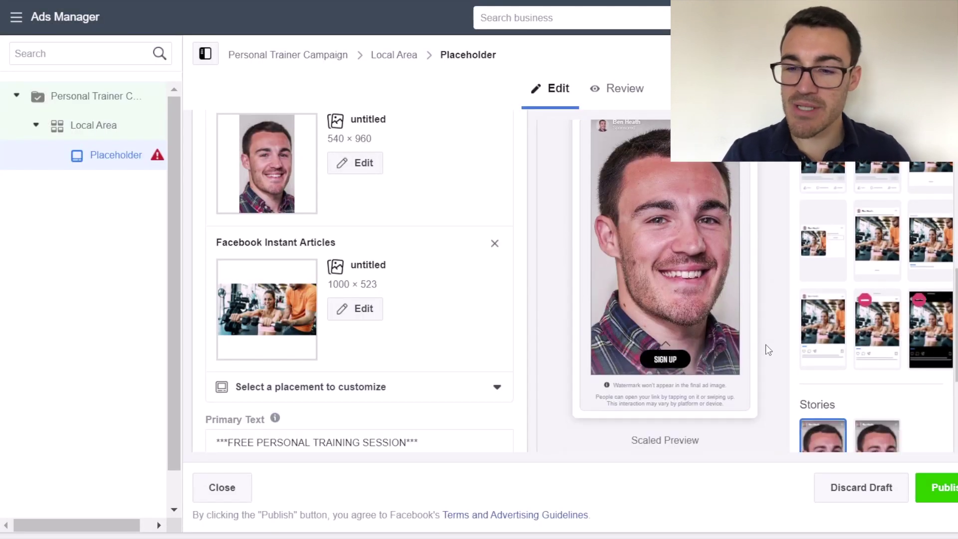
pyautogui.scroll(-3, 748, 304)
pyautogui.scroll(5, 674, 286)
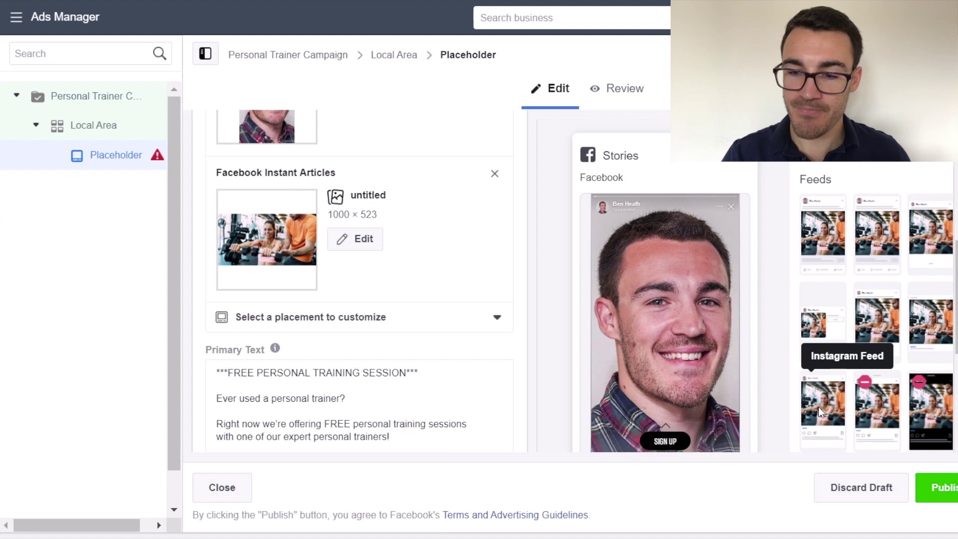
pyautogui.click(818, 406)
pyautogui.scroll(-3, 568, 284)
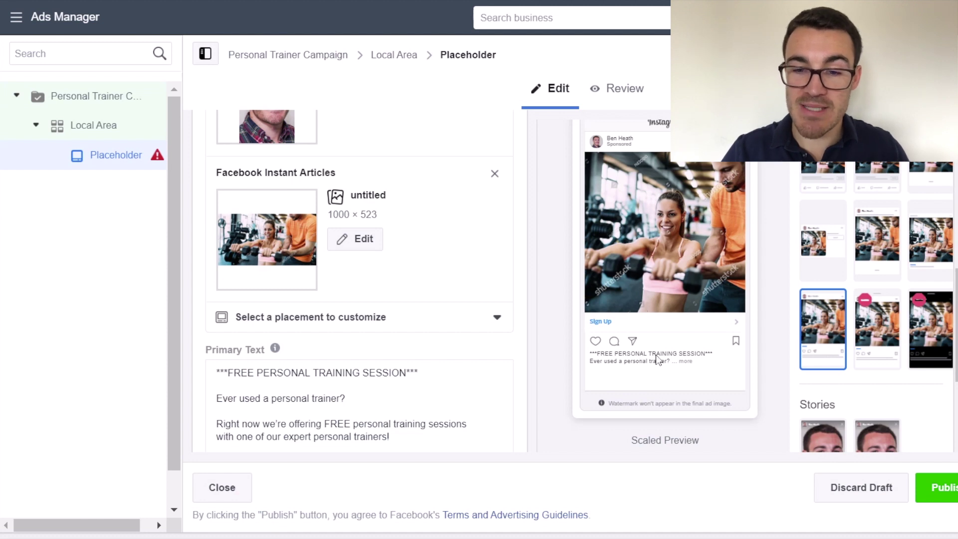
# Open the Instagram Feed customization and inspect its primary text with the 667 × 667 gym image.
pyautogui.click(347, 312)
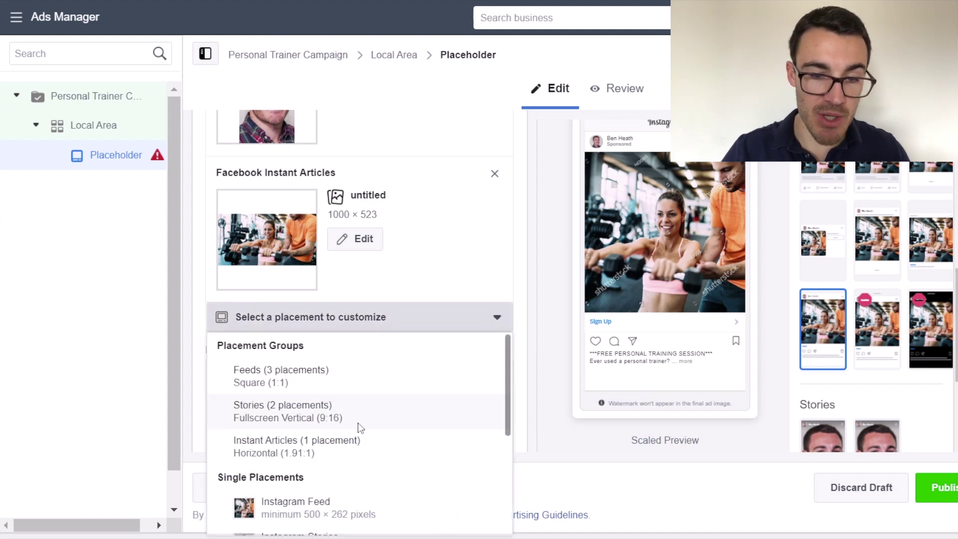
pyautogui.scroll(-3, 357, 423)
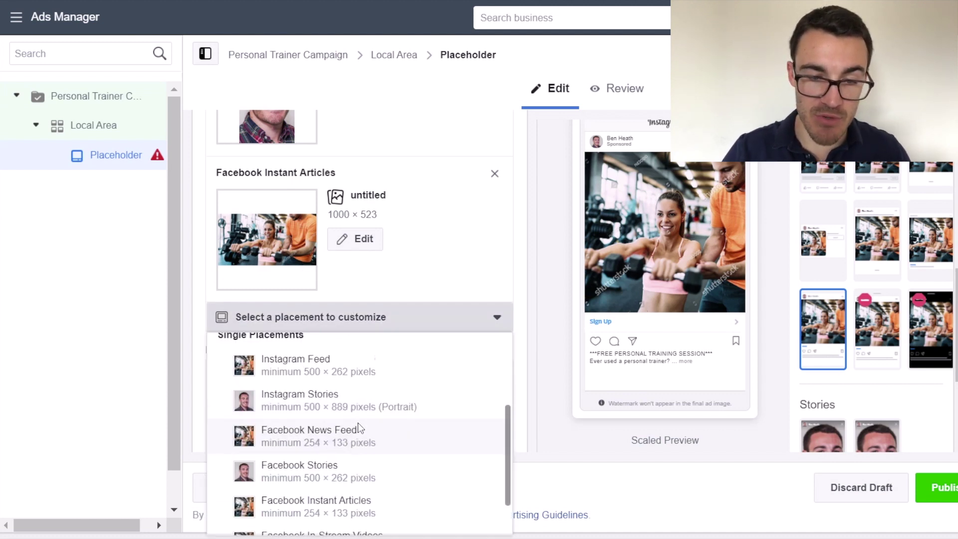
pyautogui.click(310, 355)
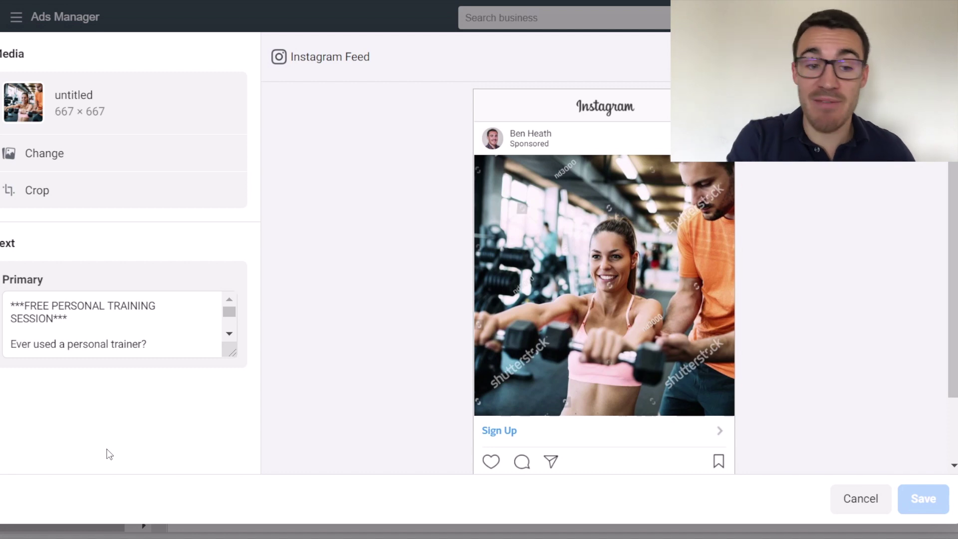
pyautogui.click(77, 314)
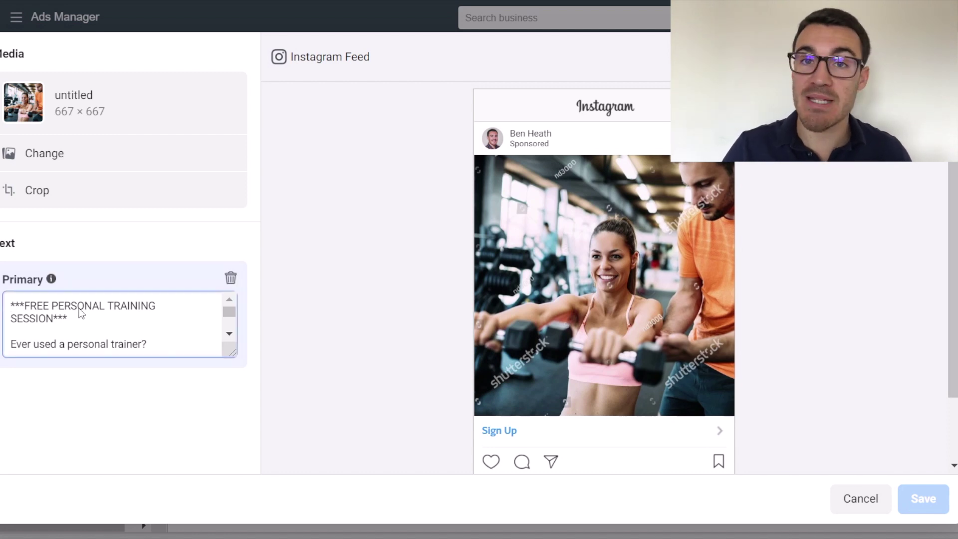
pyautogui.scroll(-2, 526, 370)
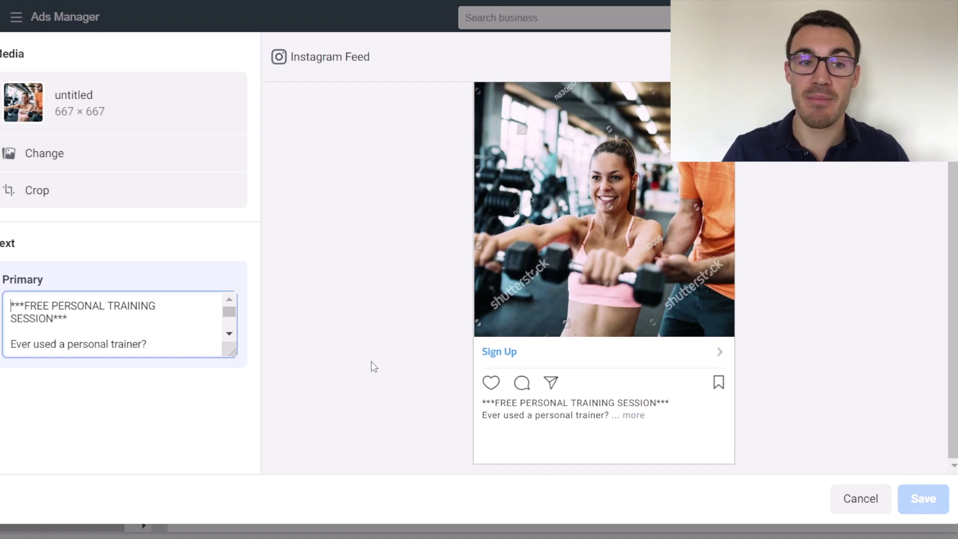
pyautogui.scroll(2, 371, 361)
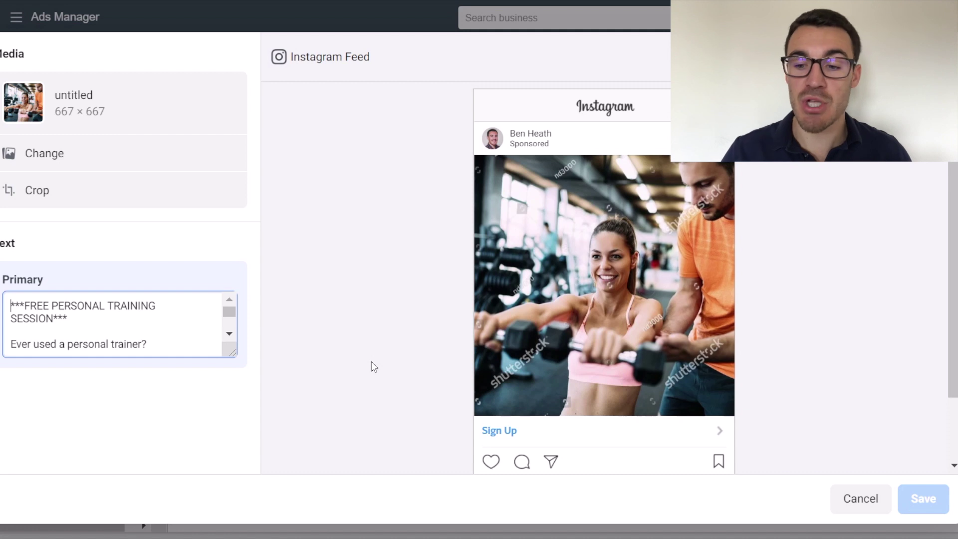
# Cancel the Instagram Feed customization and compare the Facebook Feed and Instagram Feed previews.
pyautogui.click(872, 501)
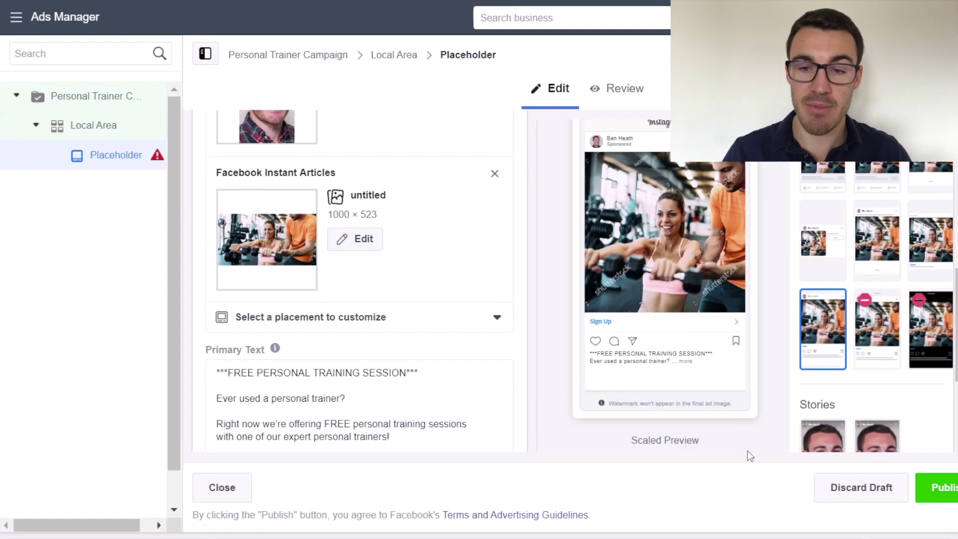
pyautogui.click(824, 166)
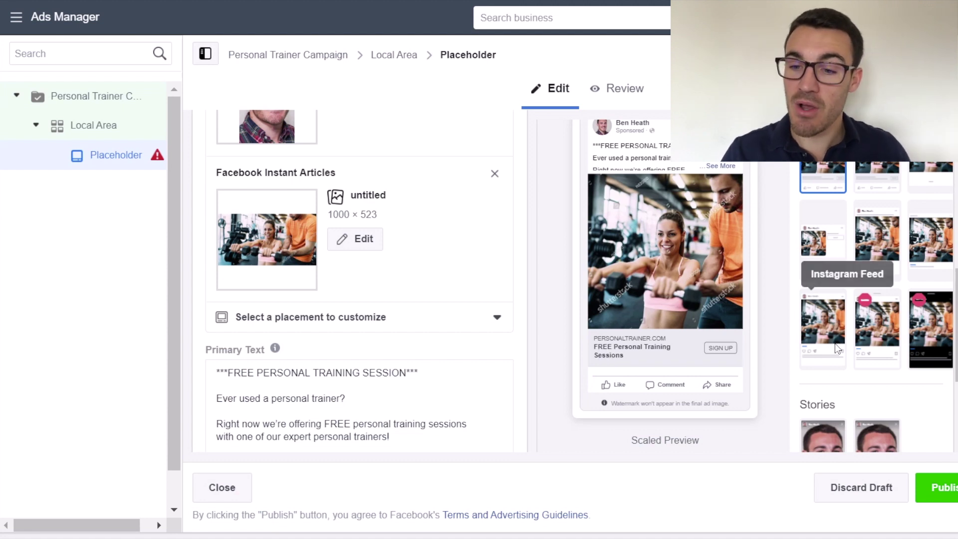
pyautogui.click(828, 322)
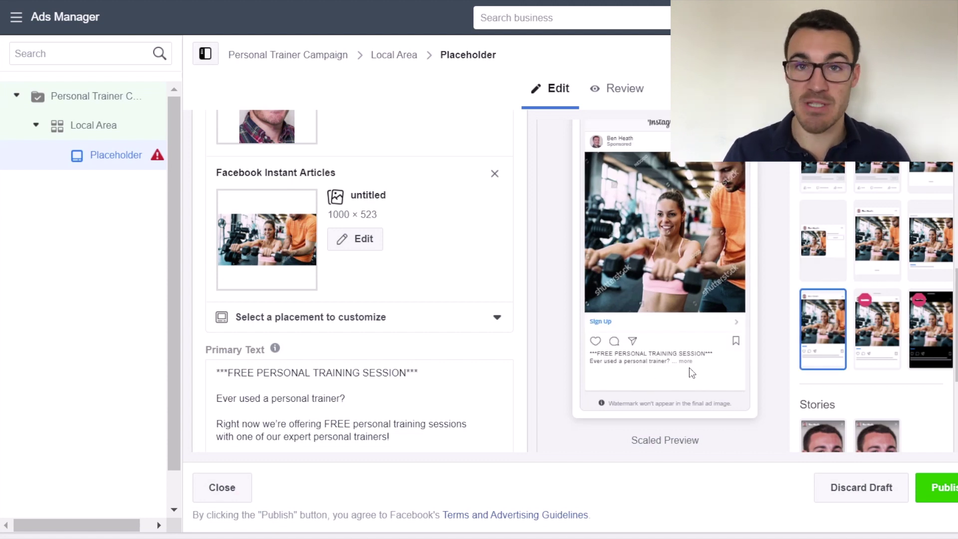
# Scroll through the ad form to review the Stories and Instant Articles customizations.
pyautogui.scroll(5, 471, 317)
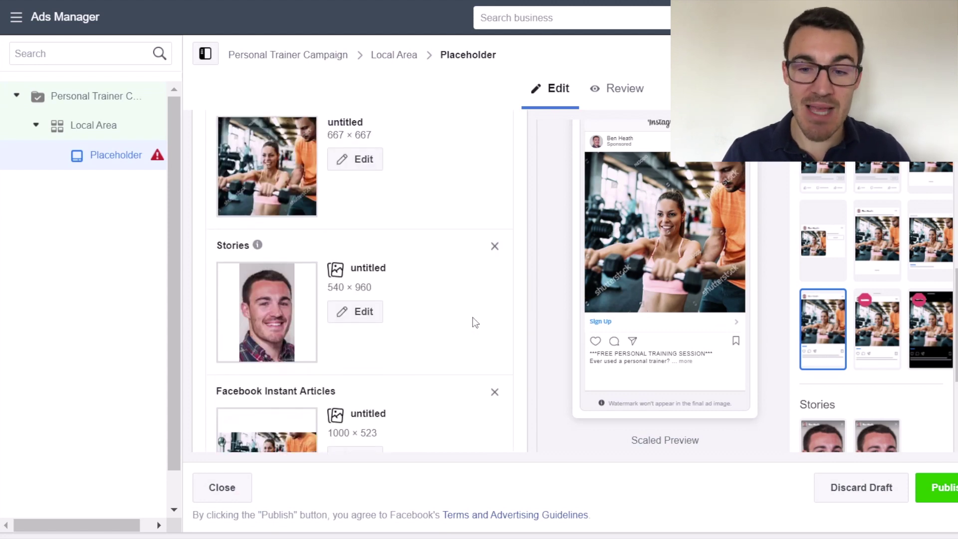
pyautogui.scroll(-1, 472, 316)
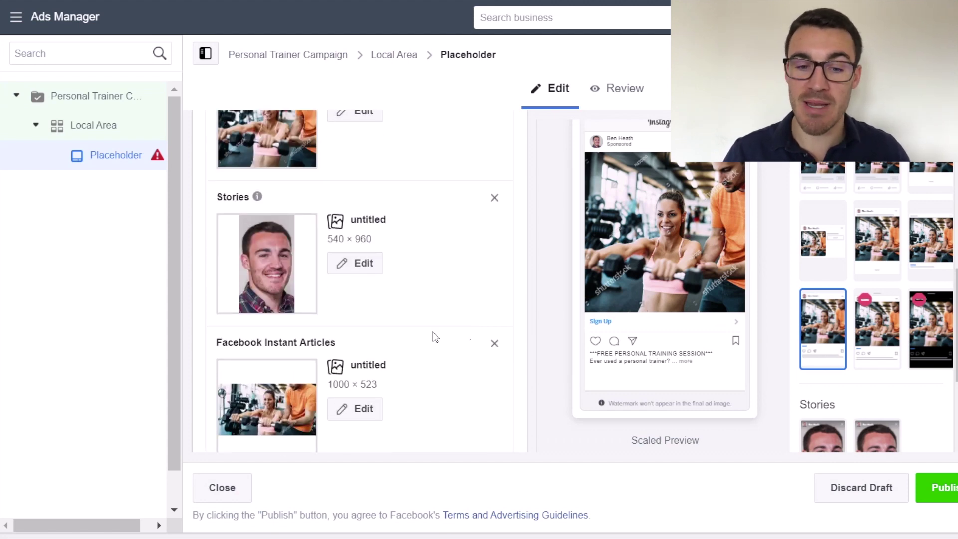
pyautogui.scroll(-4, 434, 337)
pyautogui.scroll(-2, 433, 337)
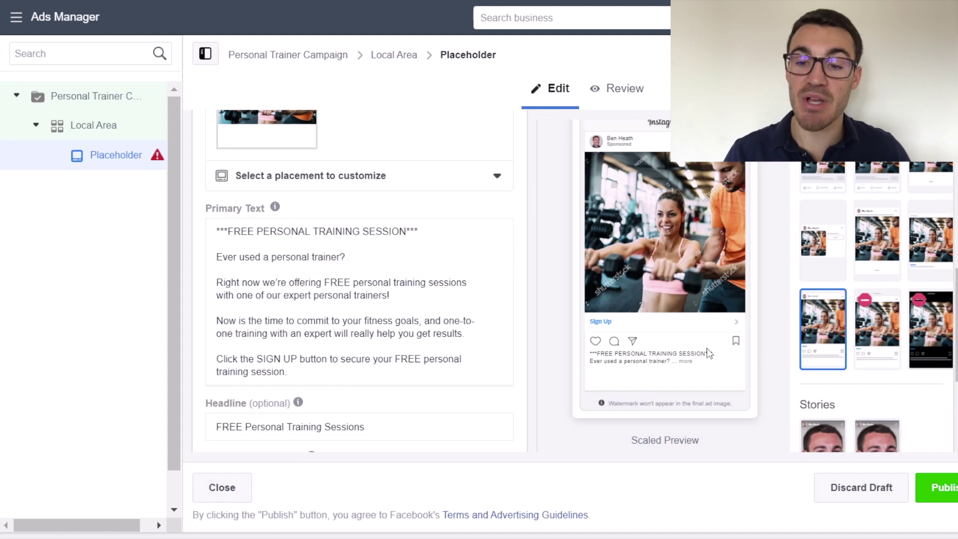
pyautogui.scroll(-2, 369, 376)
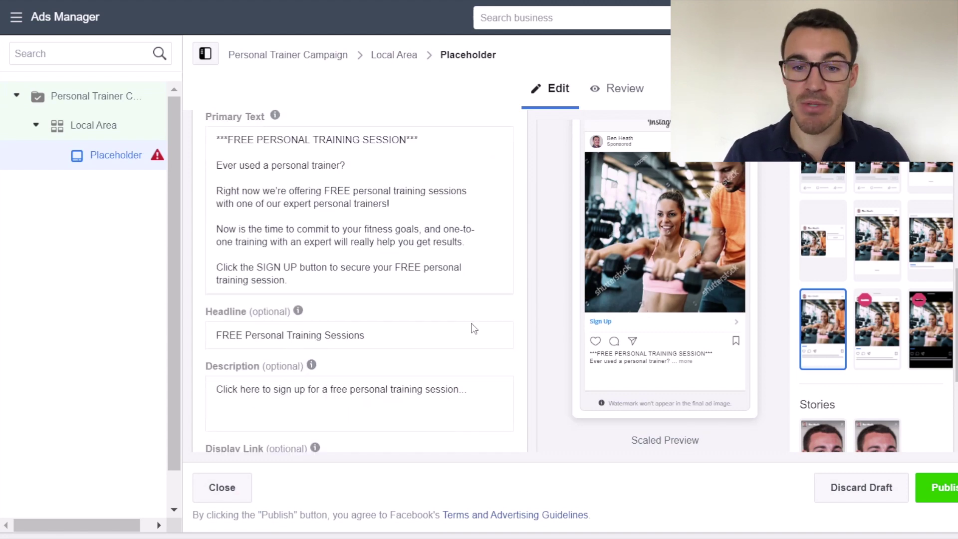
pyautogui.scroll(6, 360, 295)
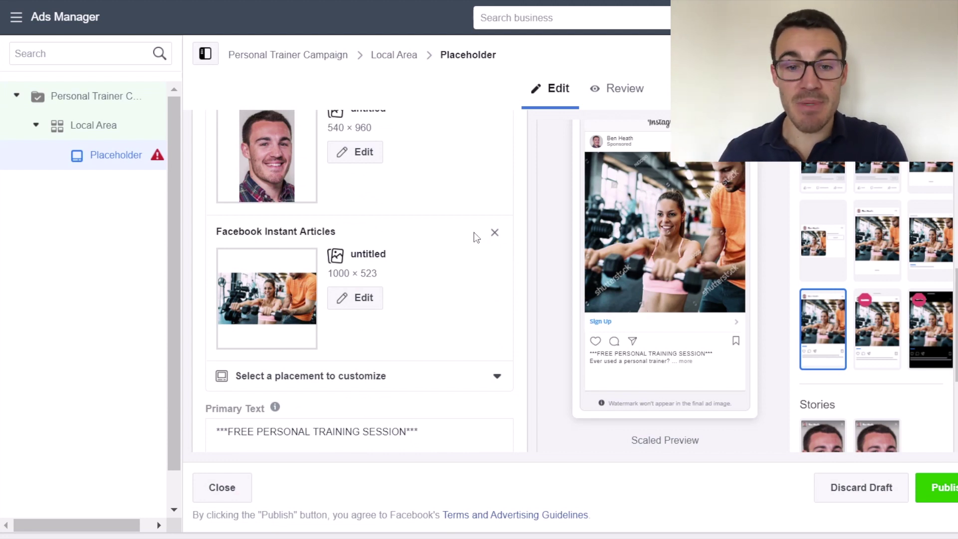
pyautogui.scroll(-2, 362, 264)
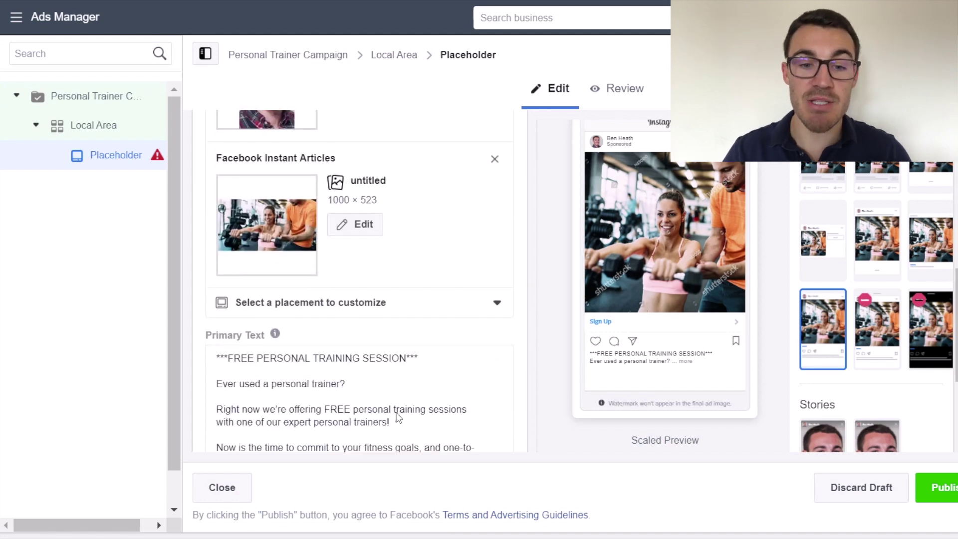
pyautogui.scroll(-6, 398, 418)
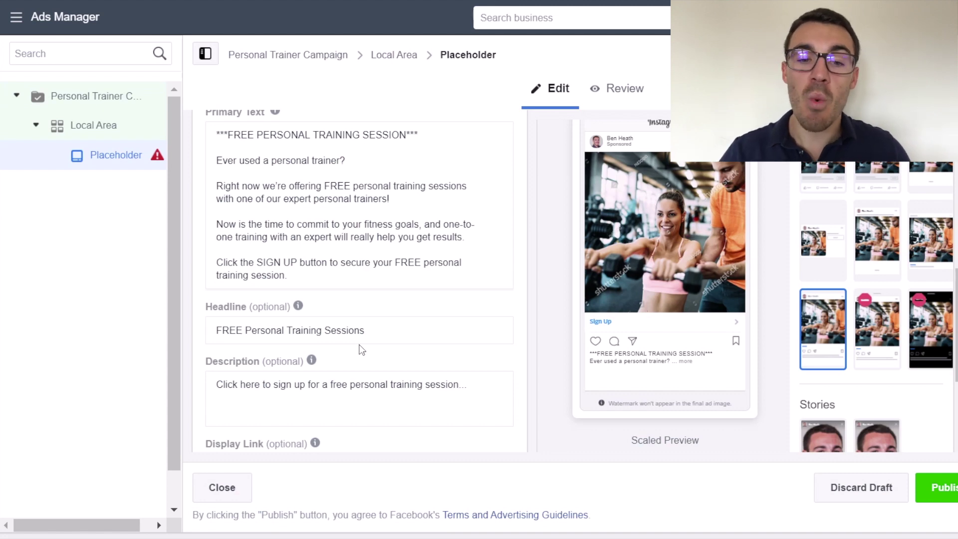
pyautogui.scroll(5, 362, 349)
pyautogui.scroll(-2, 804, 378)
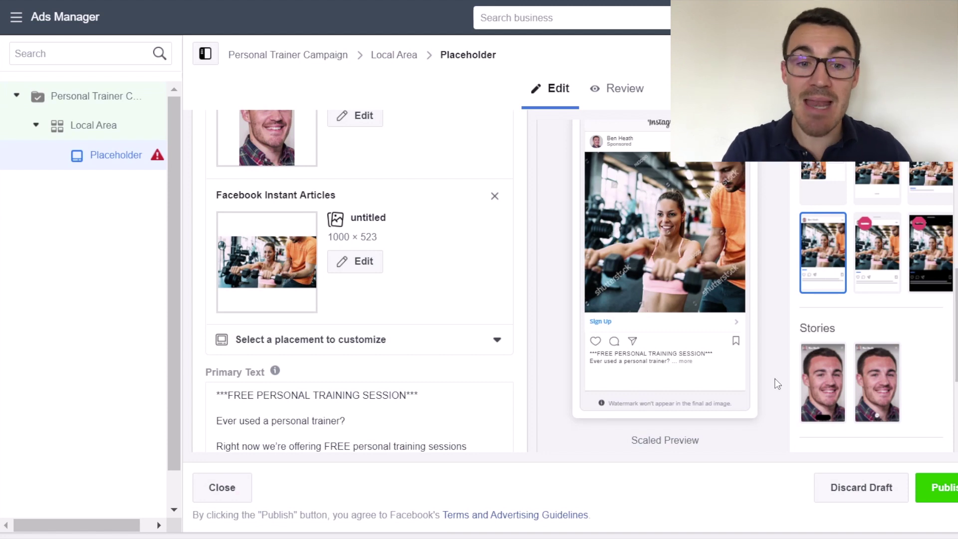
# Remove the custom Stories image and preview the ad as a Facebook Story.
pyautogui.scroll(6, 557, 287)
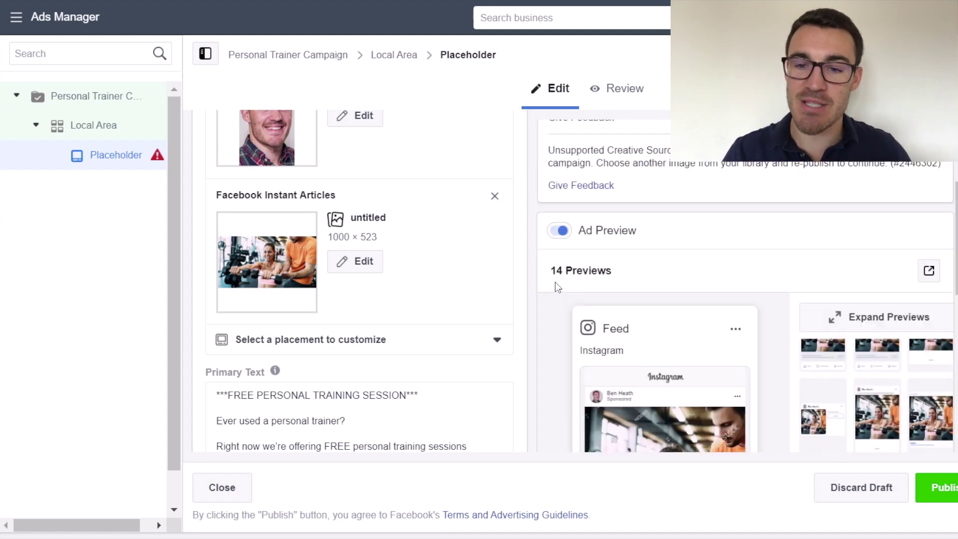
pyautogui.scroll(-3, 549, 349)
pyautogui.scroll(-3, 760, 332)
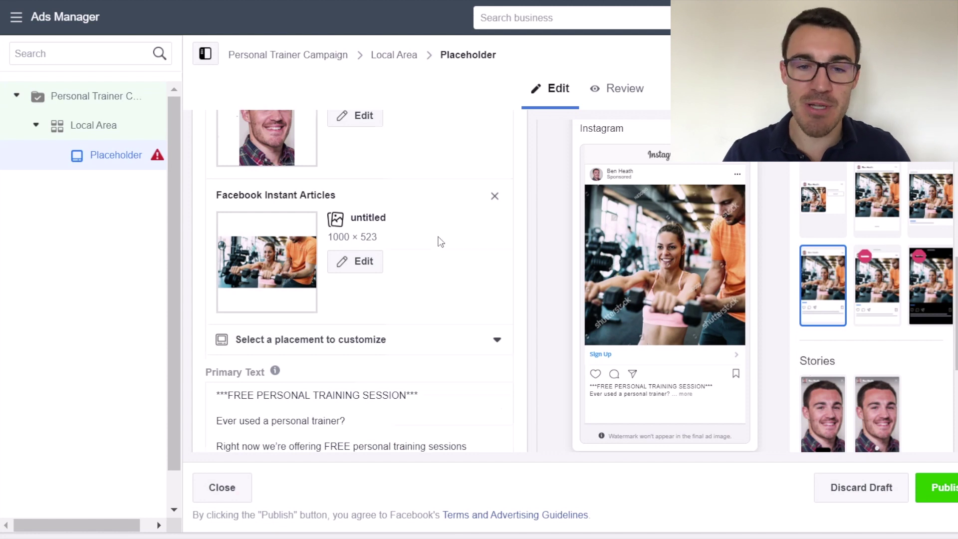
pyautogui.scroll(2, 441, 241)
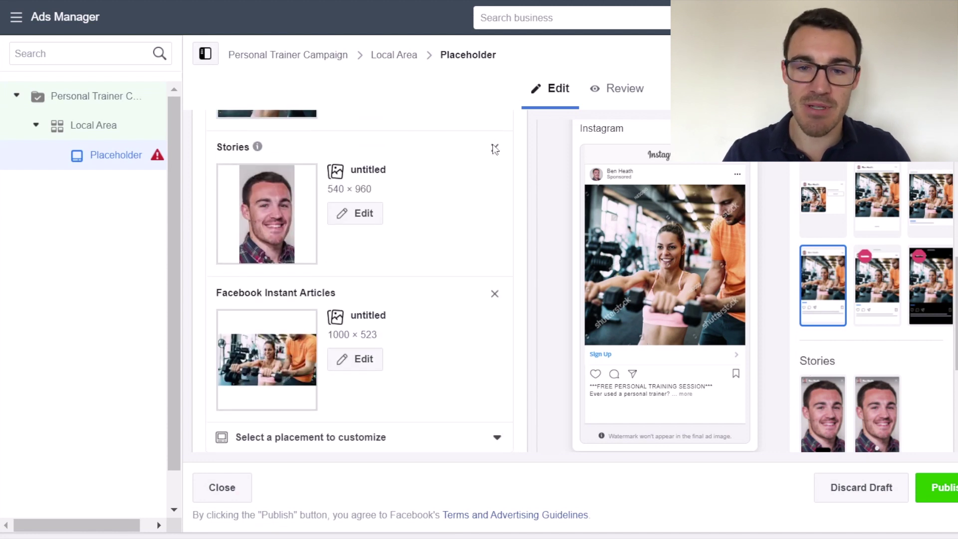
pyautogui.click(495, 149)
pyautogui.scroll(-3, 813, 259)
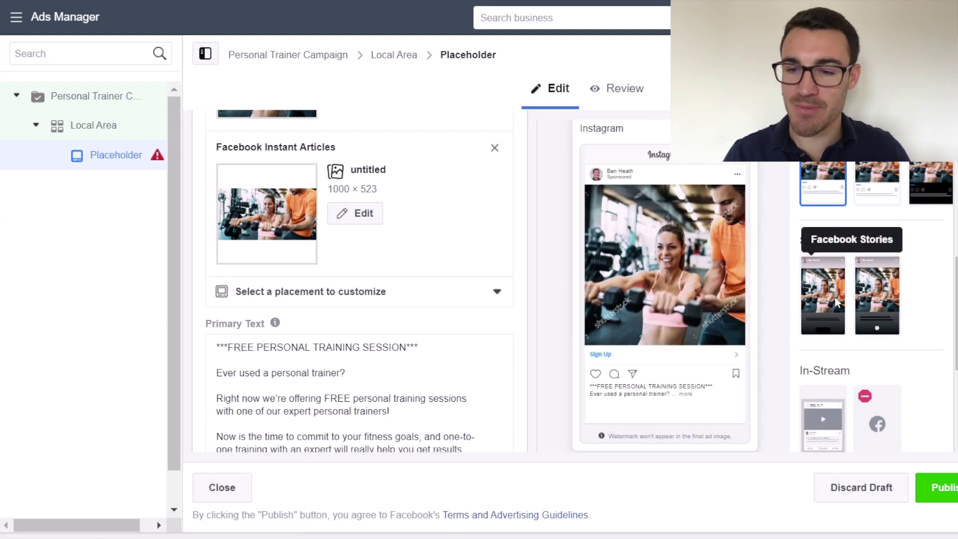
pyautogui.click(833, 297)
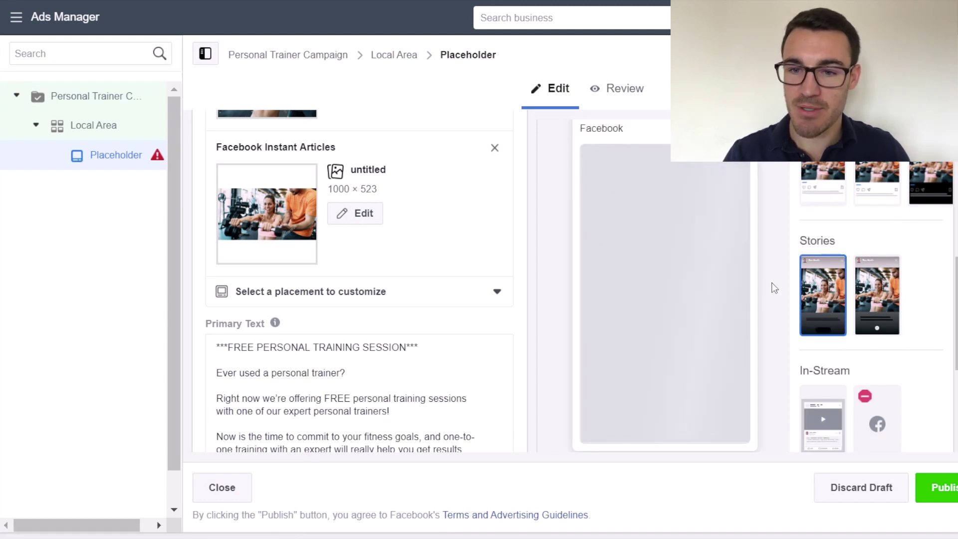